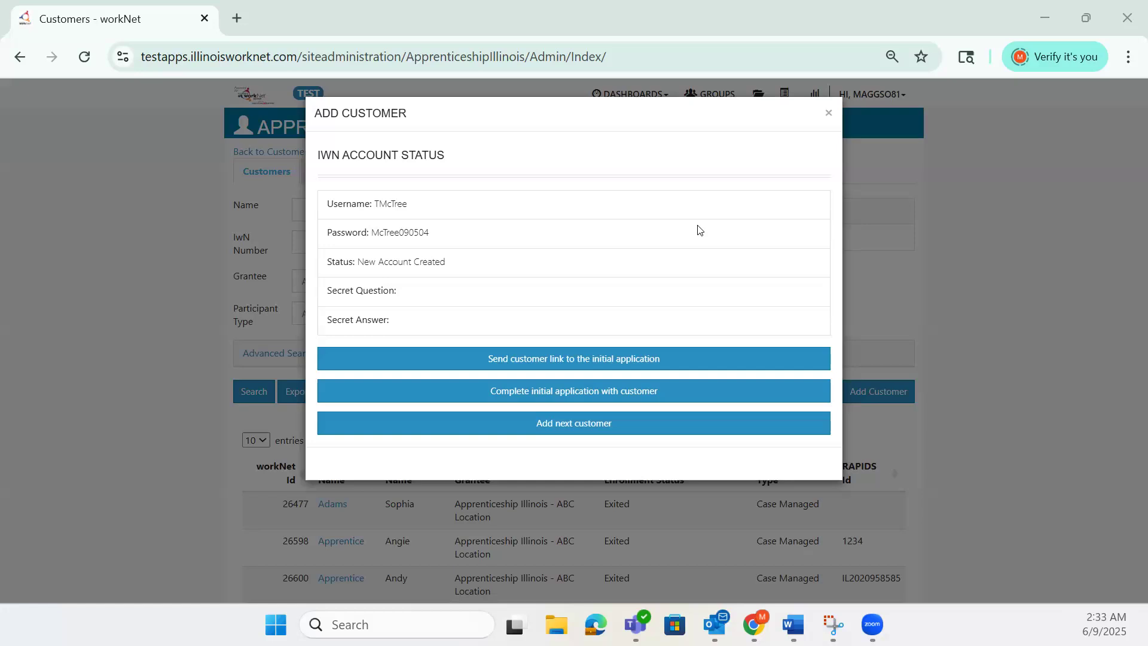
- Choose to complete the initial application together with the customer from the Add Customer dialog
click(676, 390)
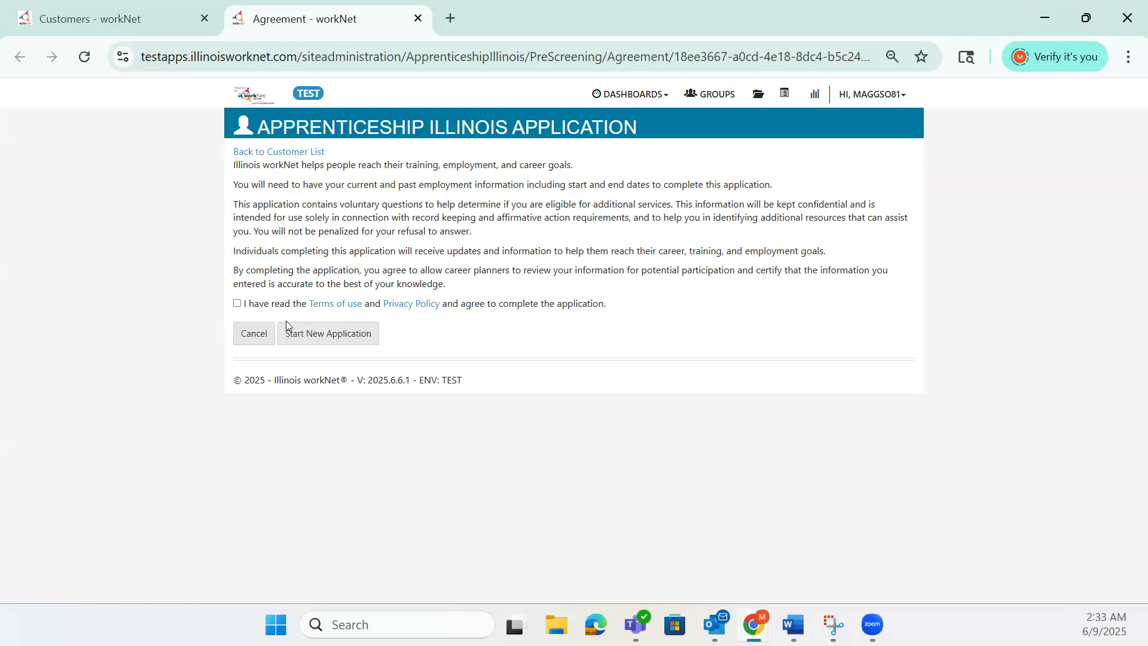
- Accept the terms of use and privacy policy and start a new application
click(237, 304)
click(345, 335)
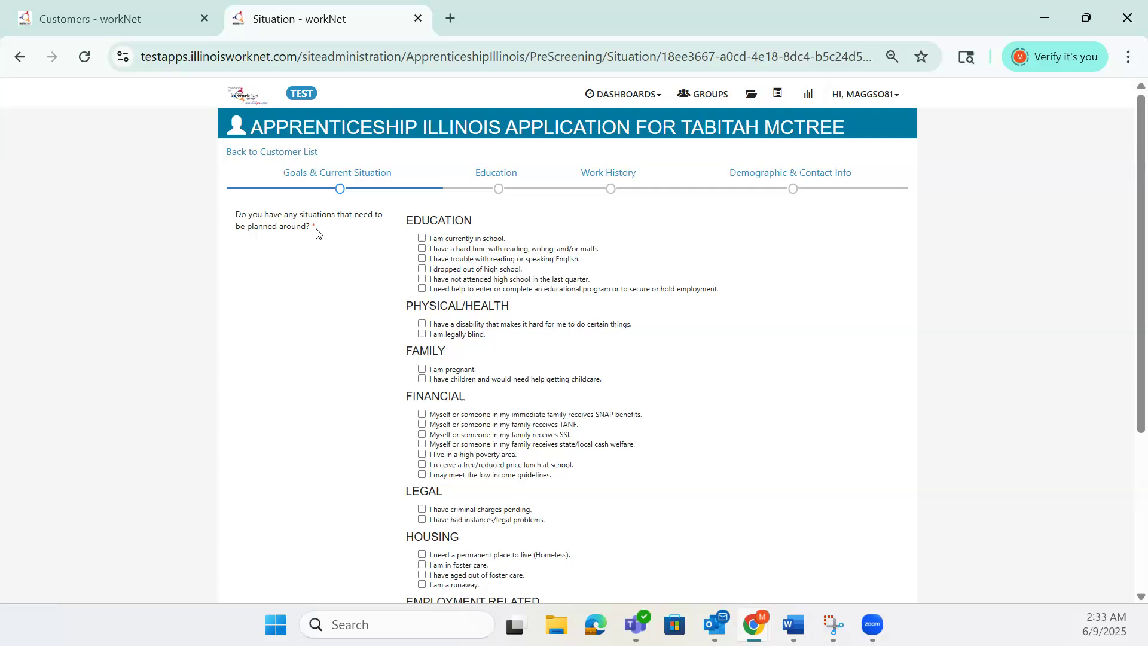
- Check dropped out, pregnant, legal problems, active-duty spouse and unemployed, then save and continue
scroll(362, 255, down, 1)
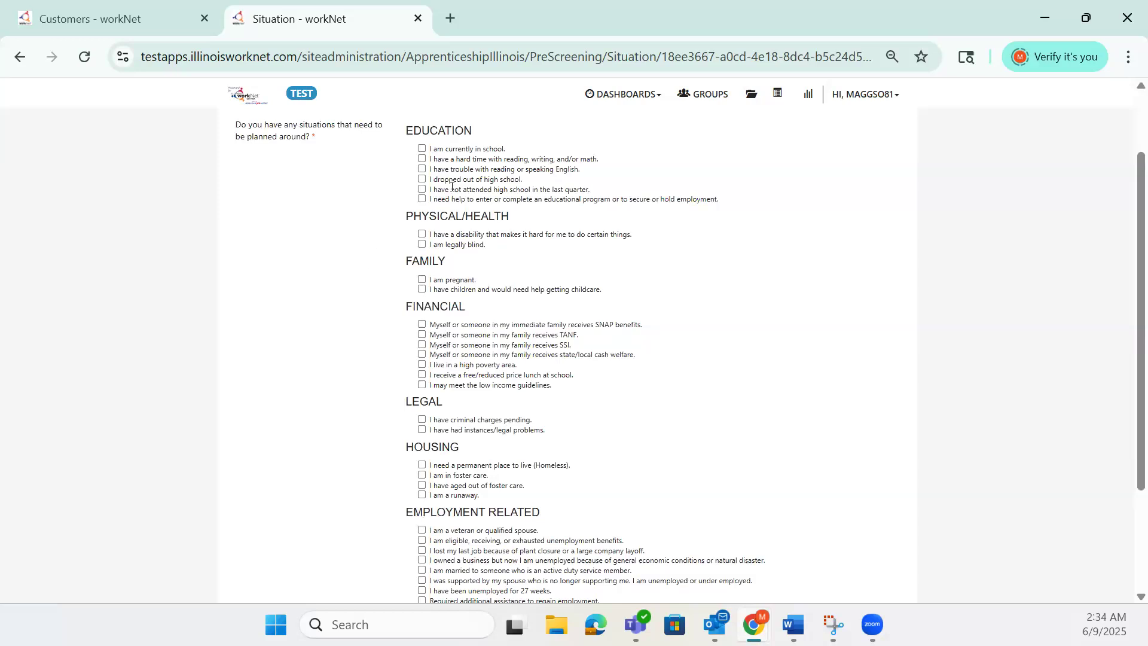
click(421, 180)
click(422, 281)
click(423, 430)
scroll(409, 435, down, 2)
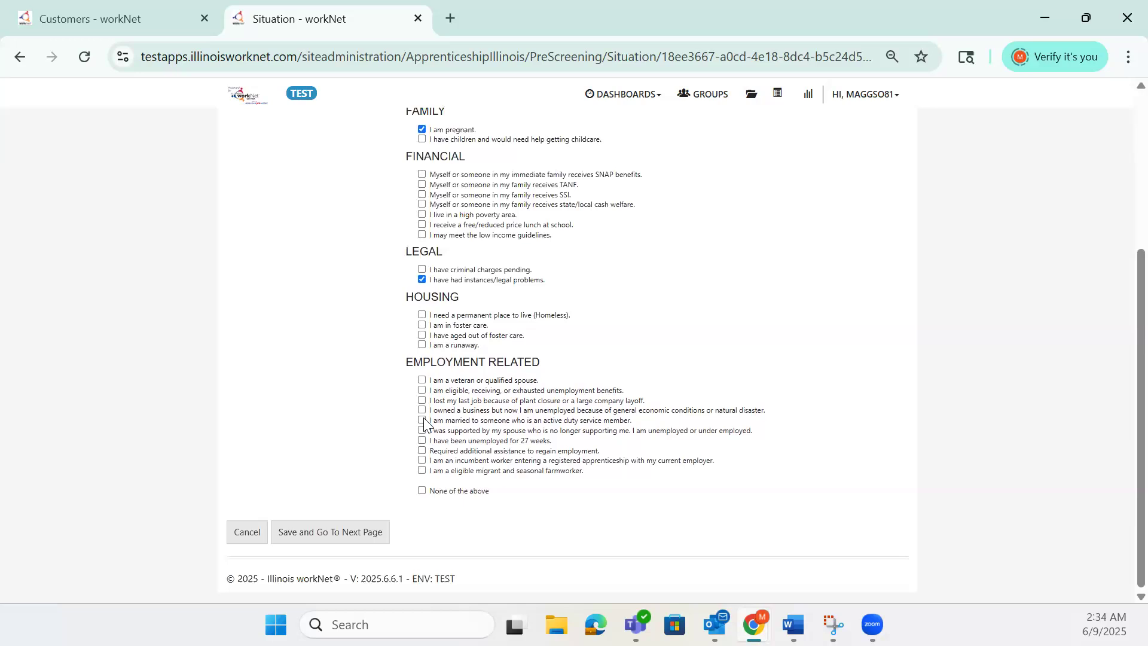
click(421, 420)
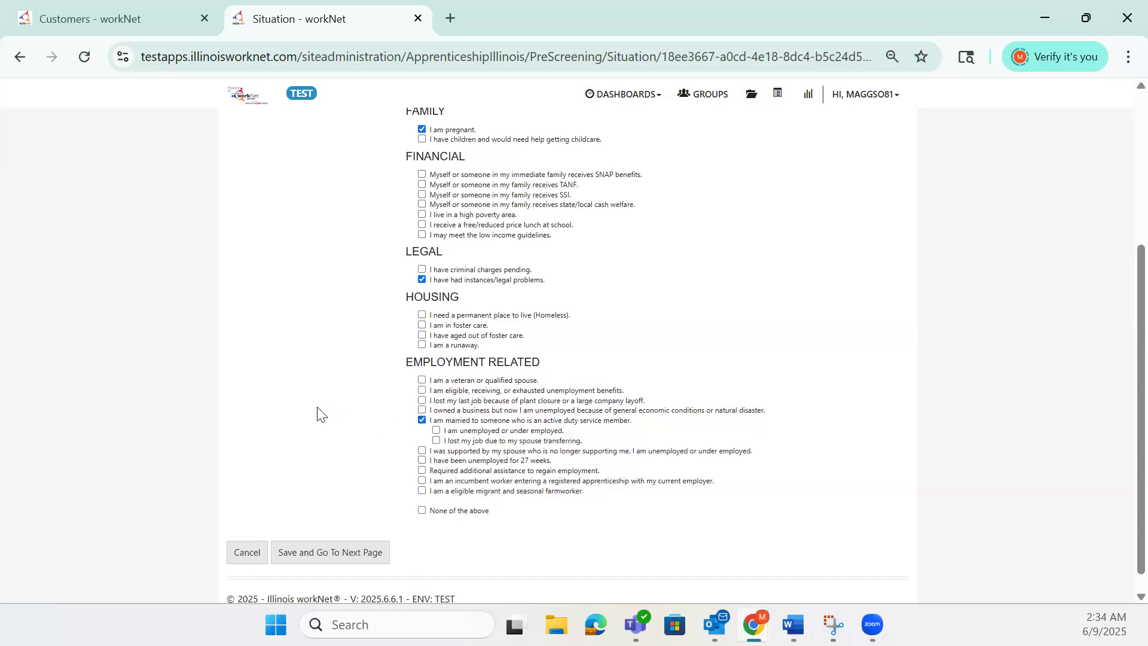
click(436, 430)
click(383, 553)
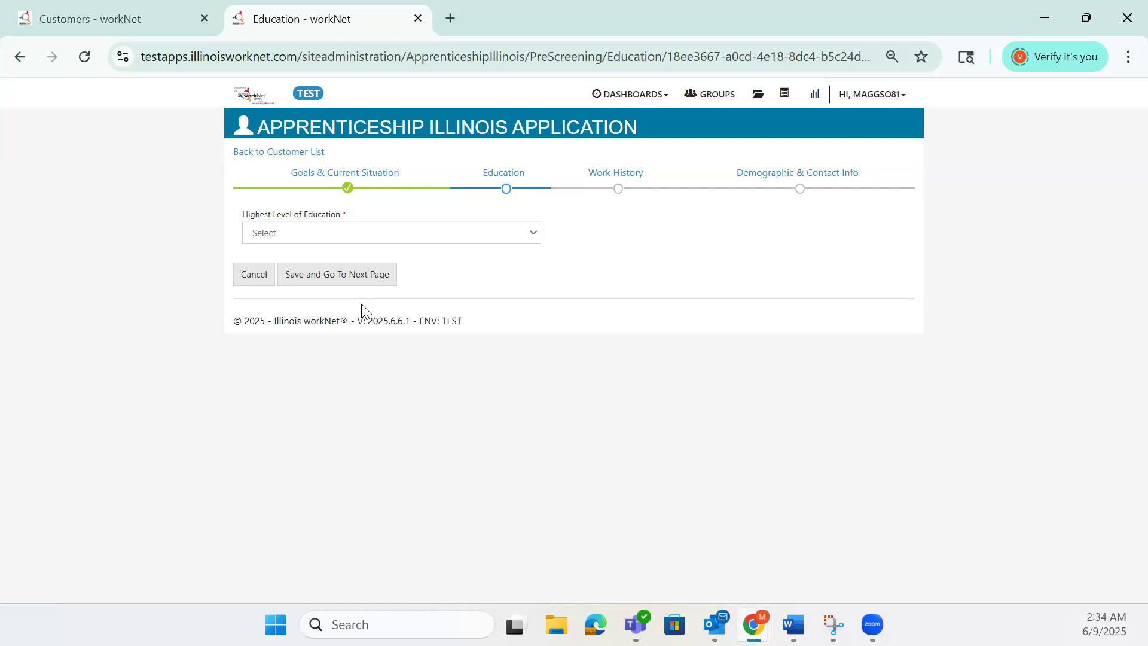
- Set highest level of education to 8th Grade and save to continue
click(530, 240)
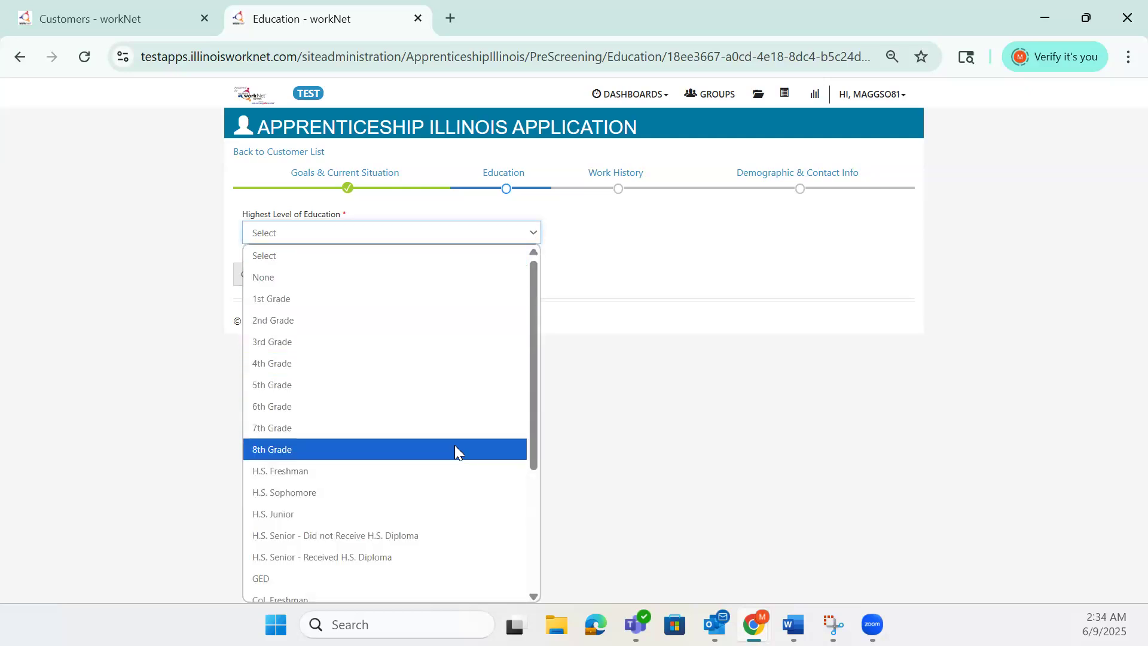
click(456, 450)
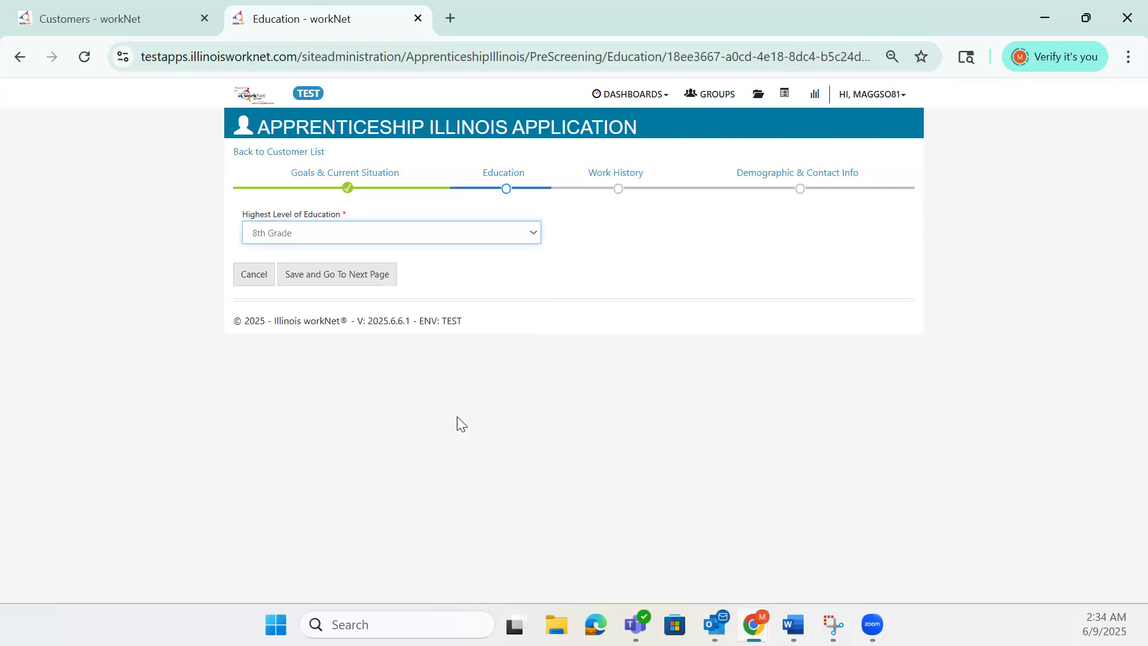
click(380, 285)
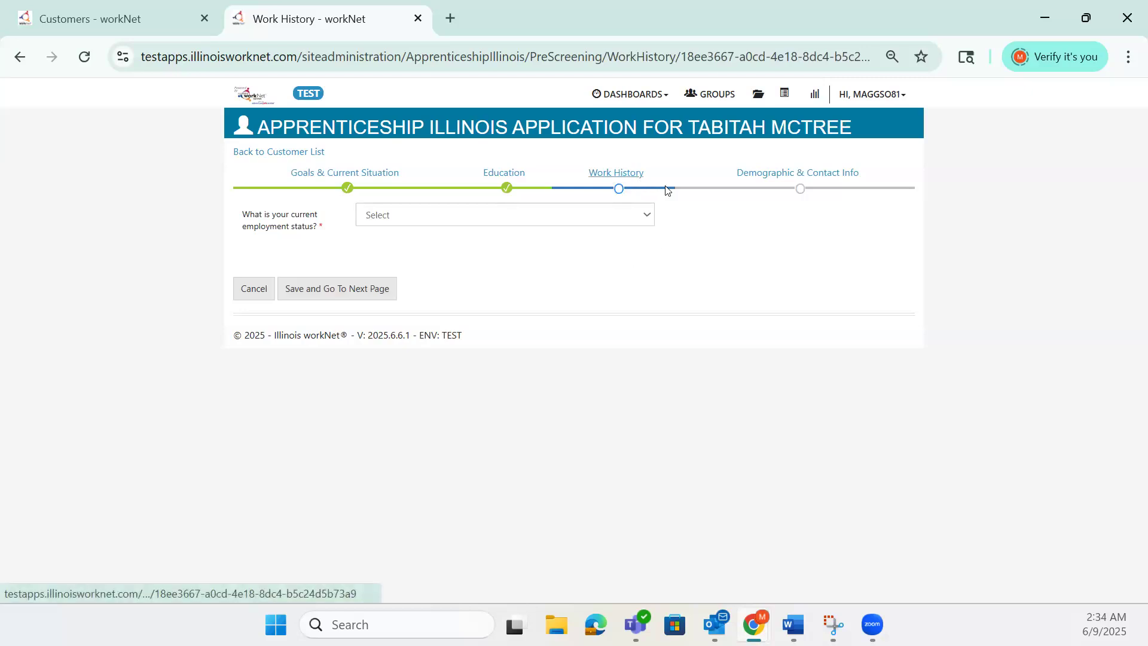
- Set employment status to employed with a termination/layoff notice and begin a new employment entry
click(645, 217)
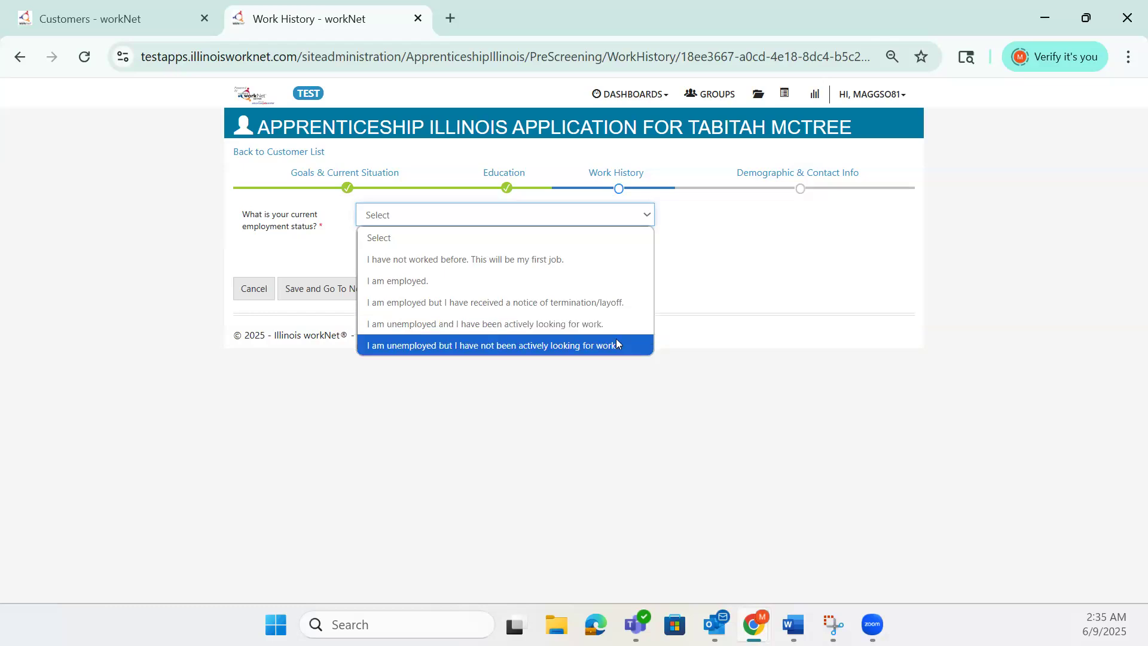
click(590, 267)
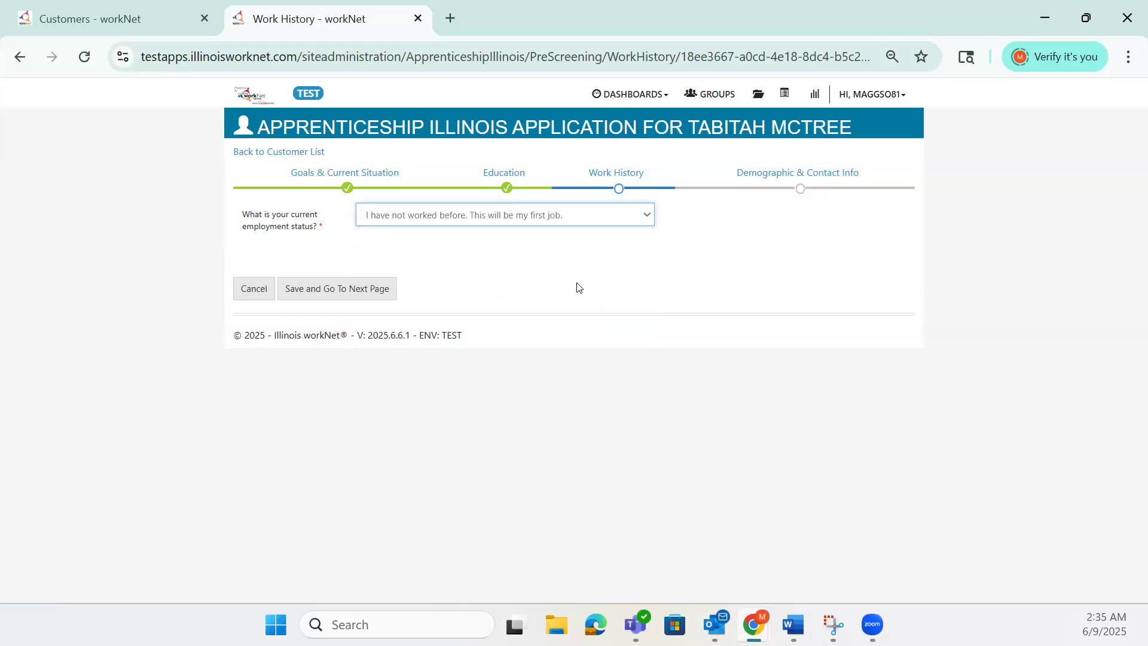
click(645, 216)
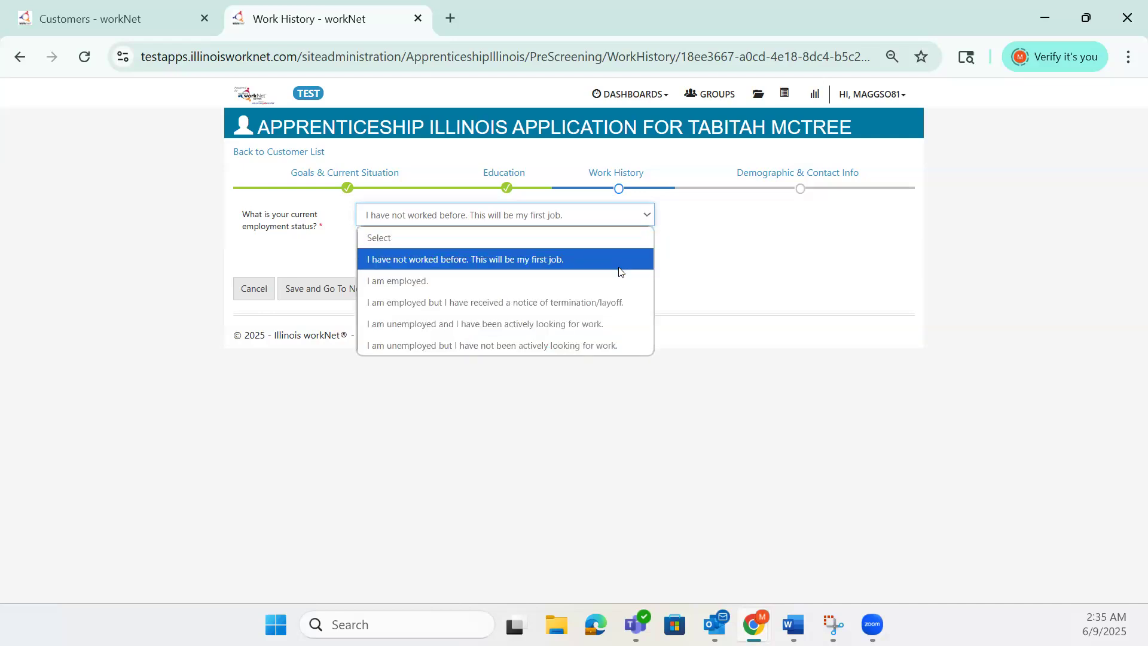
click(620, 302)
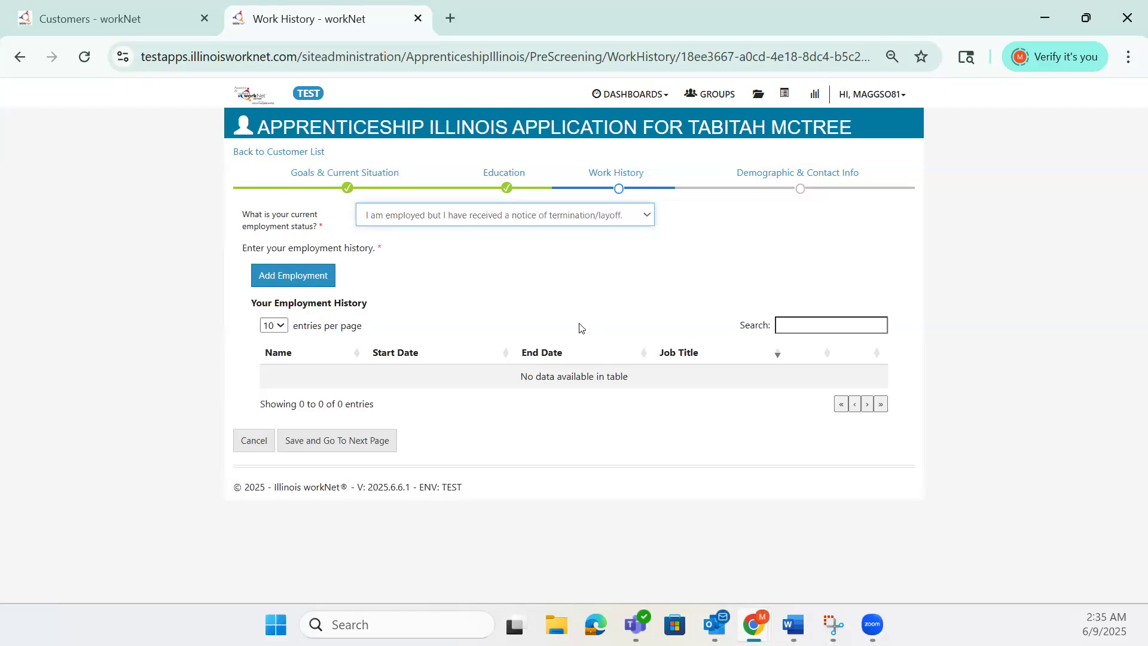
click(320, 280)
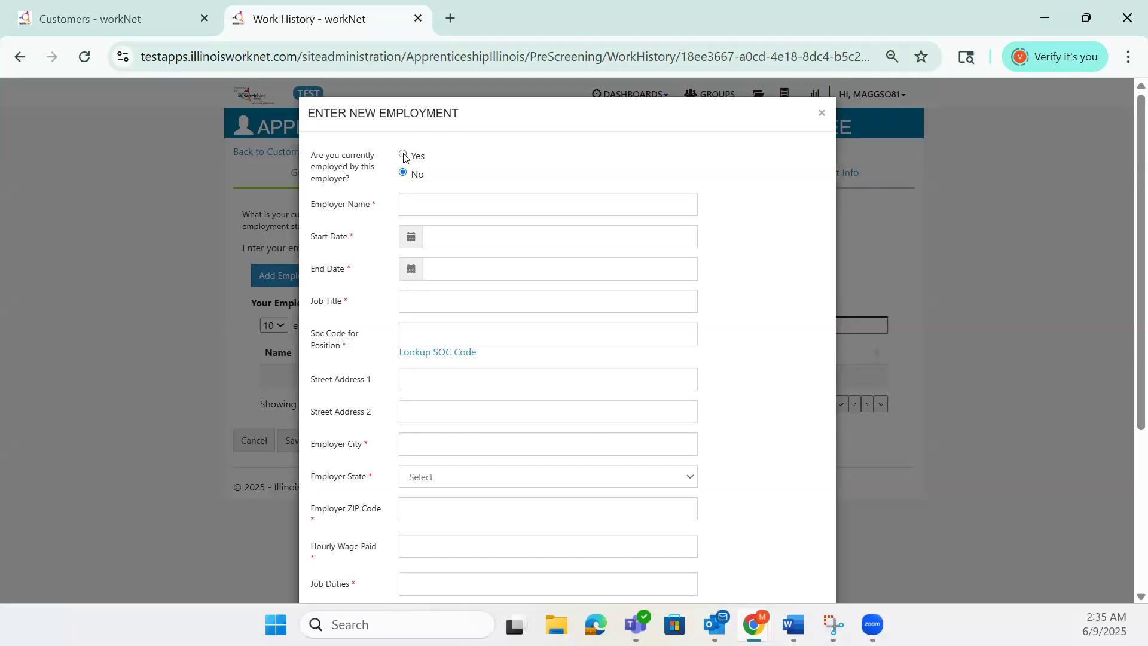
- Enter a current job at Tom's Tires since 06/01/2024 titled Sales, and look up its SOC code
click(403, 157)
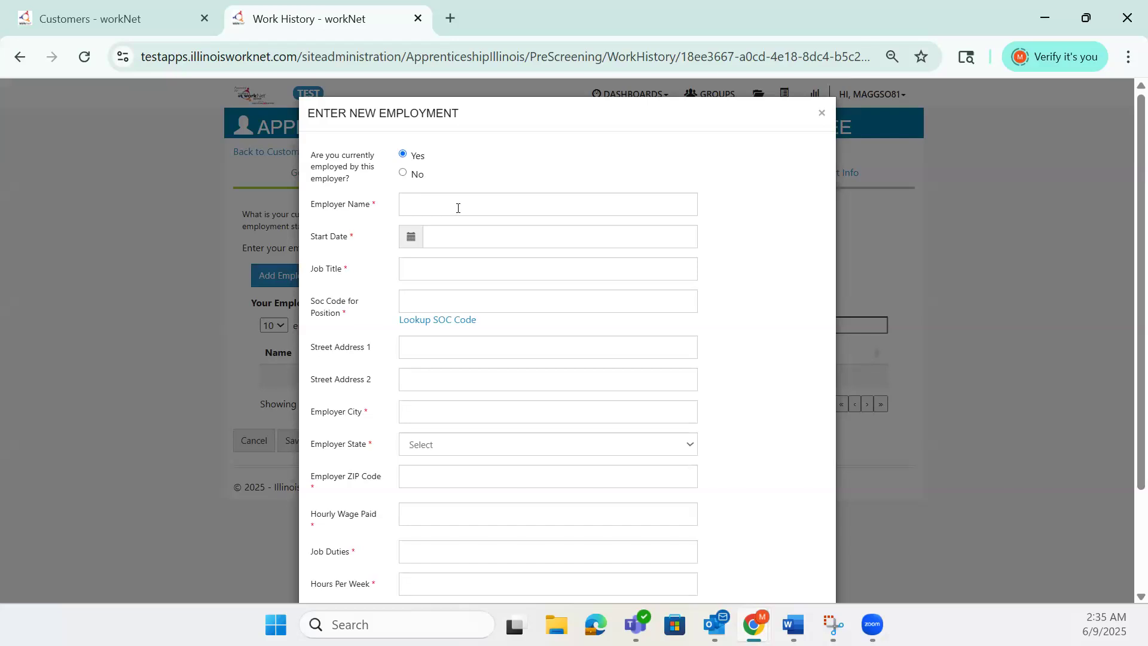
click(478, 206)
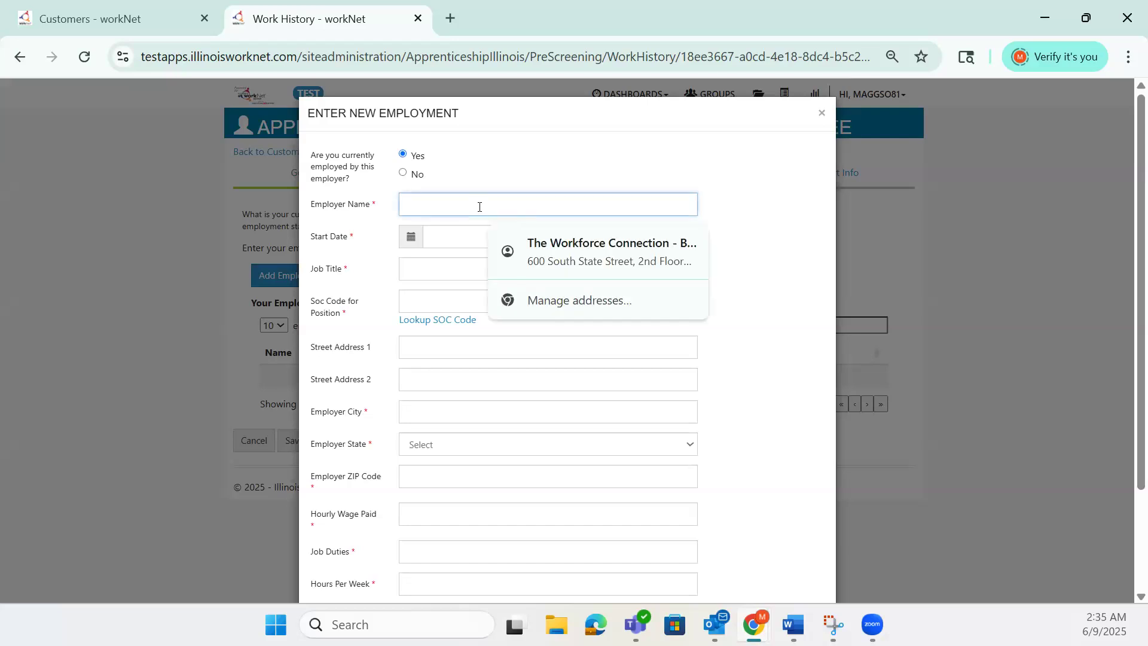
text(Tom's Tires)
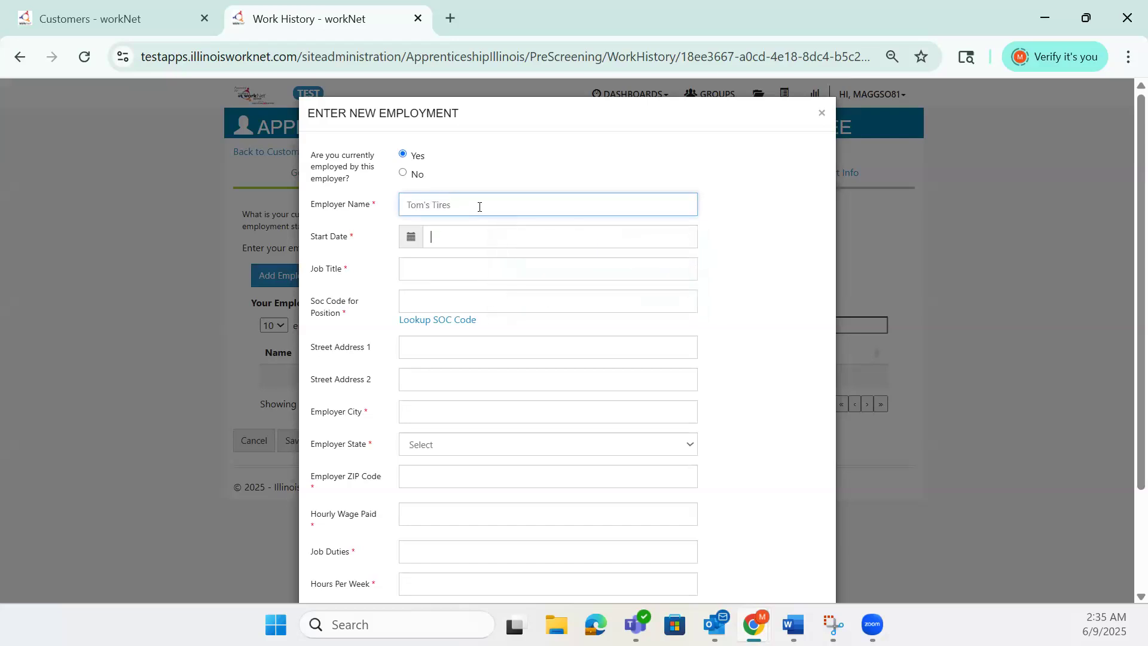
key(Tab)
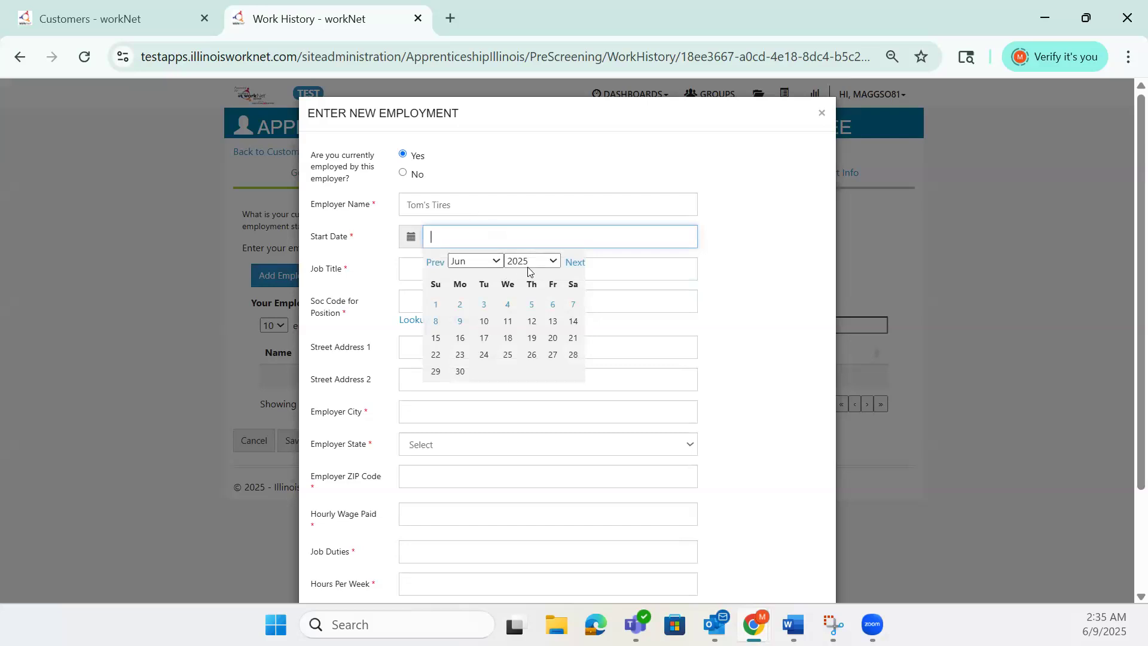
click(443, 307)
click(520, 248)
key(BackSpace)
text(4)
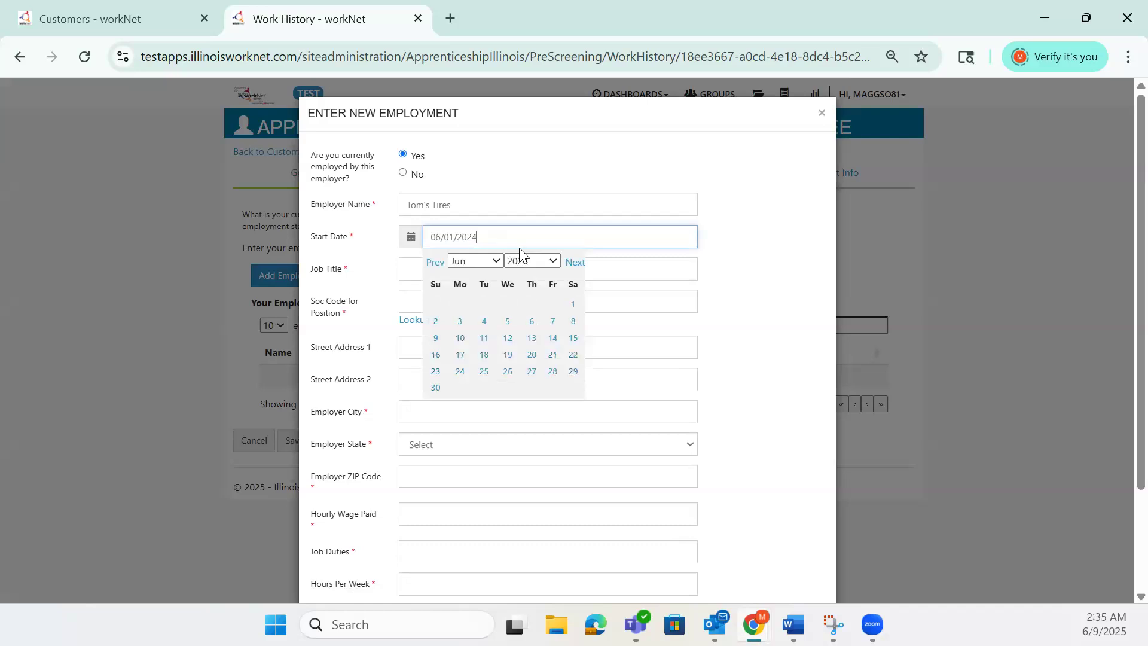
click(652, 270)
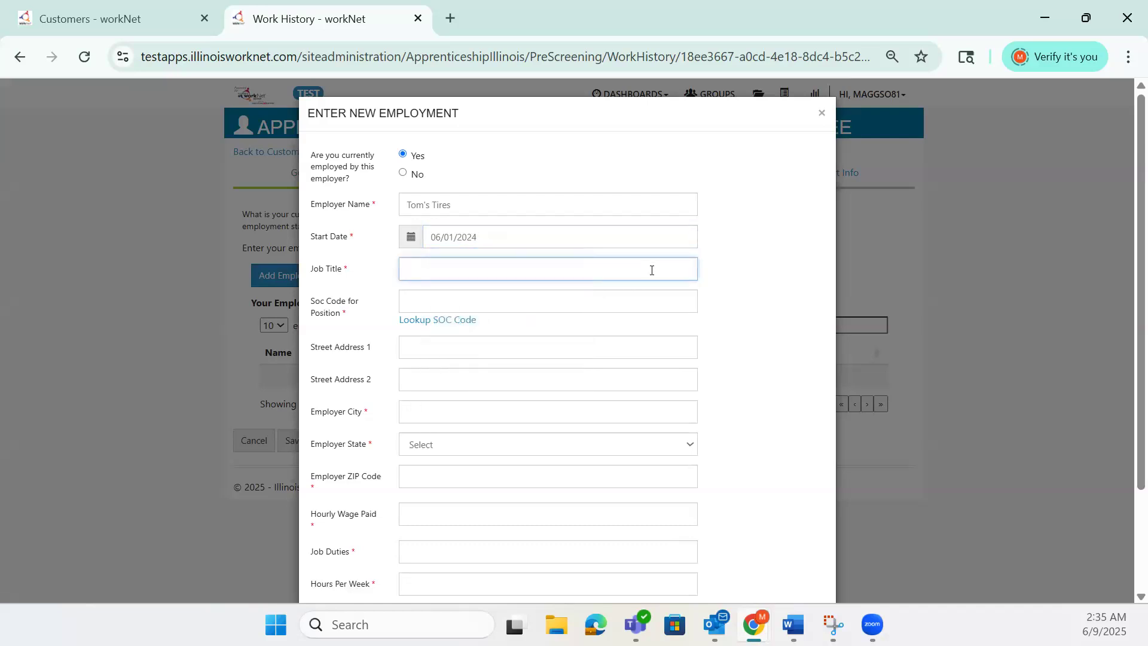
text(Sales)
click(469, 325)
- Search SOC codes for Sales and select Retail Salespersons
click(516, 201)
text(Sales)
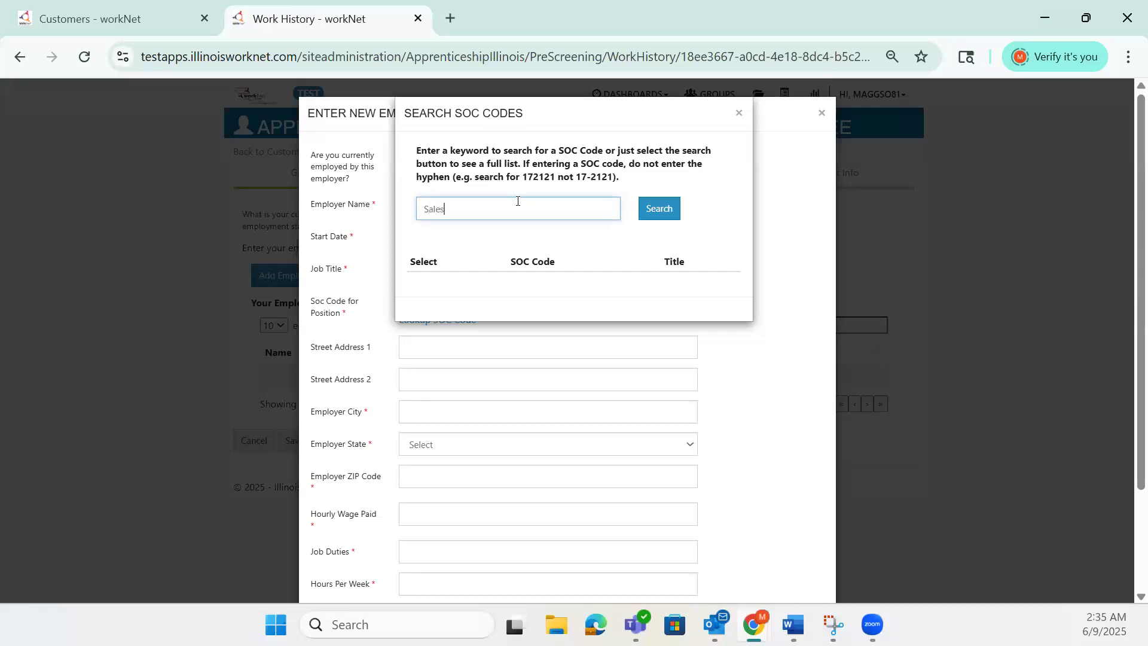
click(656, 211)
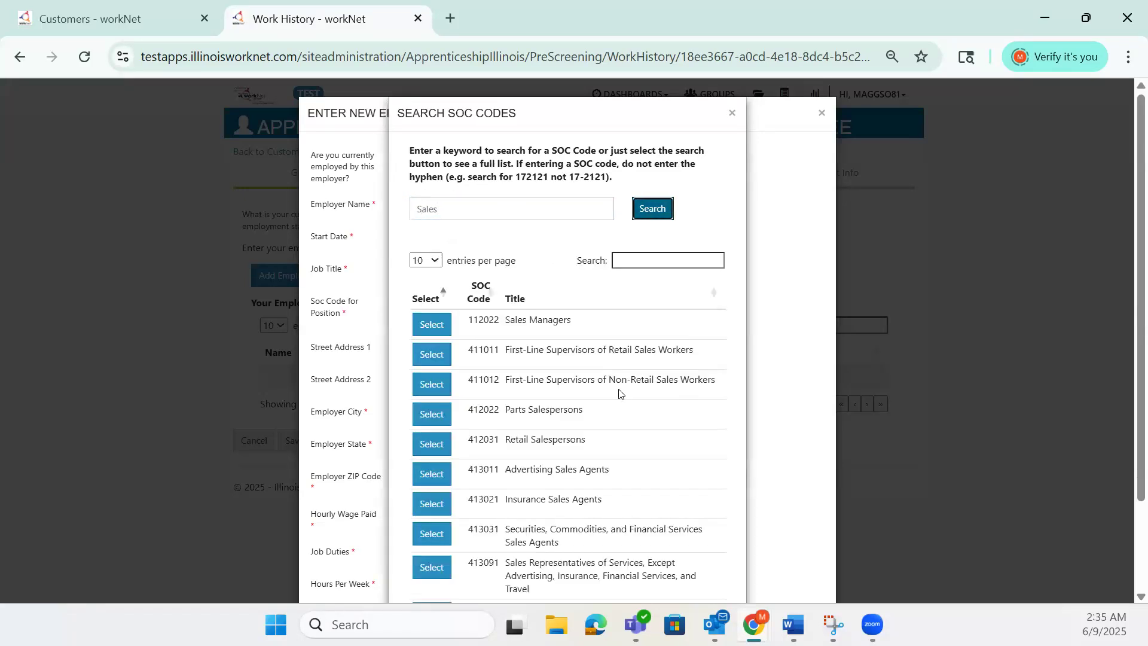
scroll(619, 393, down, 1)
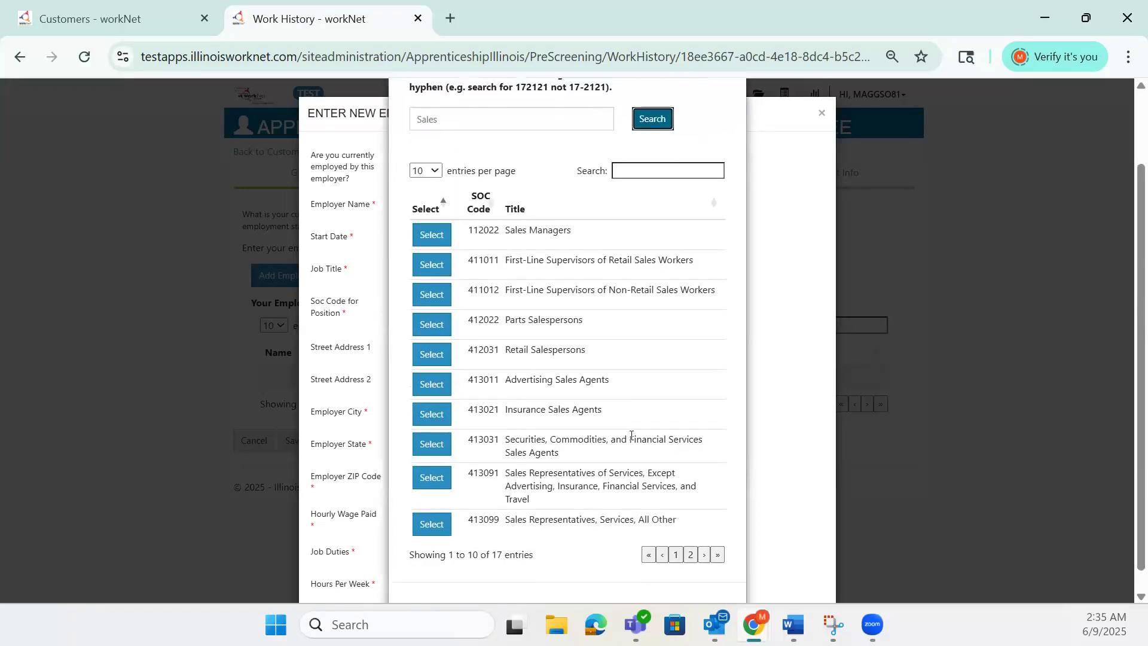
click(442, 362)
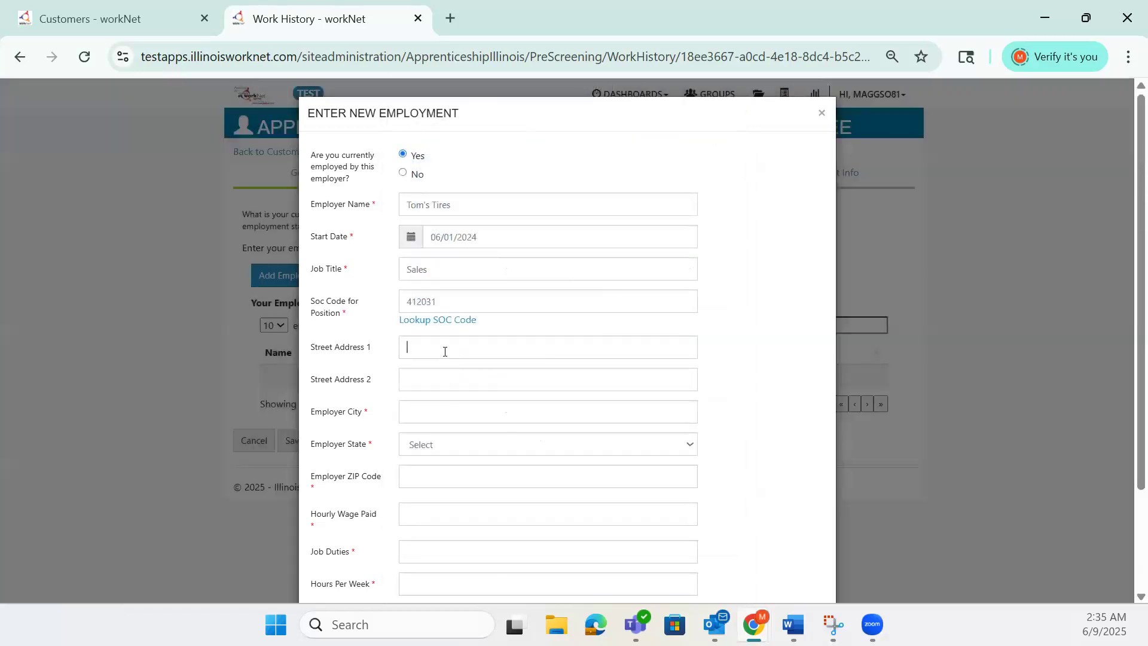
- Fill in the employer's street address, city, state and ZIP code
click(434, 343)
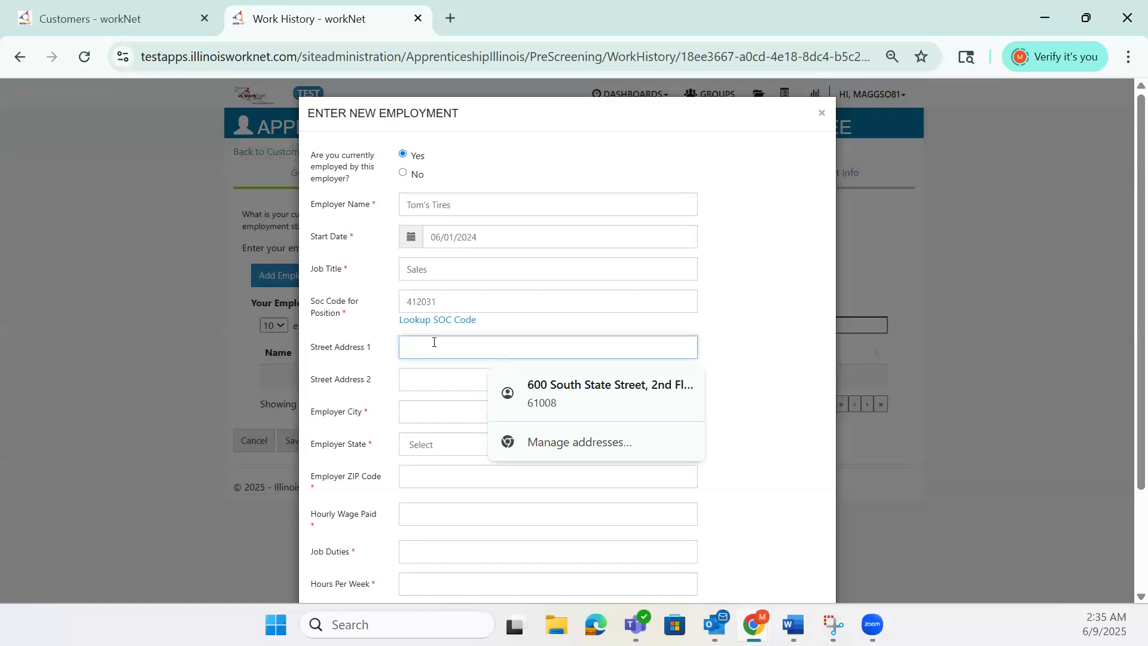
scroll(463, 279, down, 1)
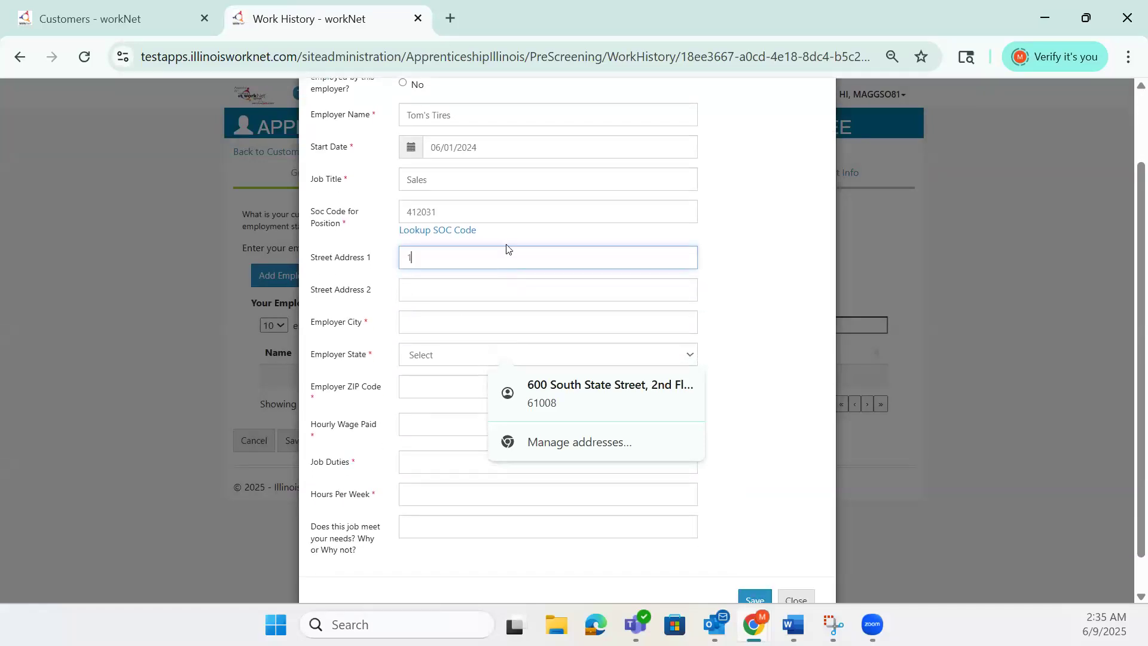
key(Tab)
key(Tab)
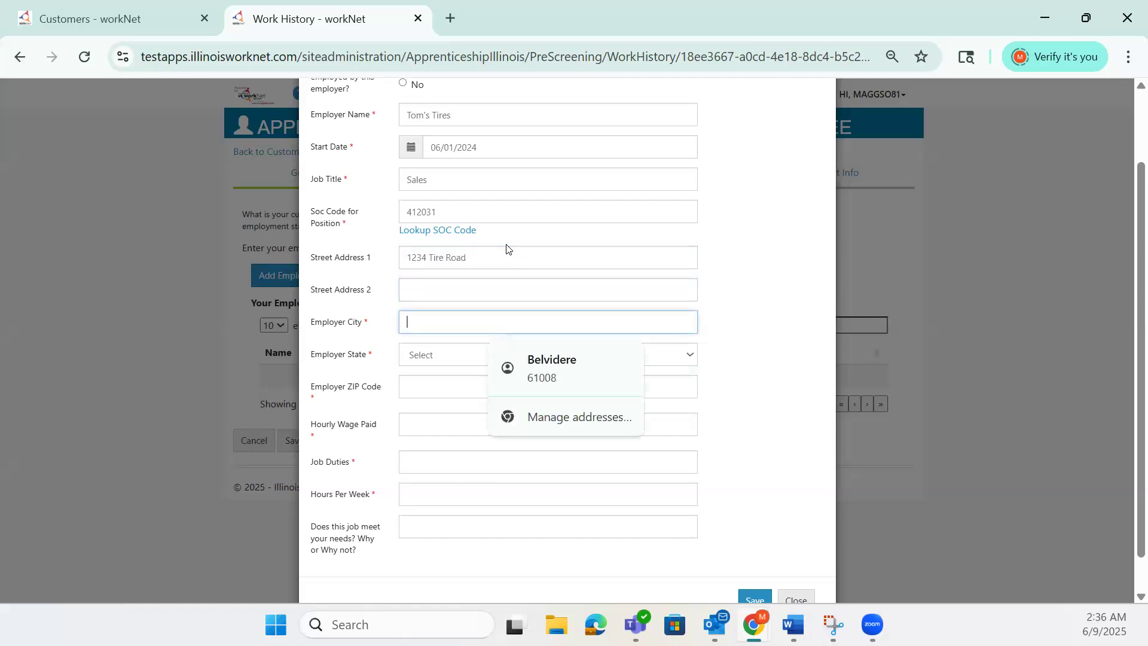
text(Springfield)
key(Tab)
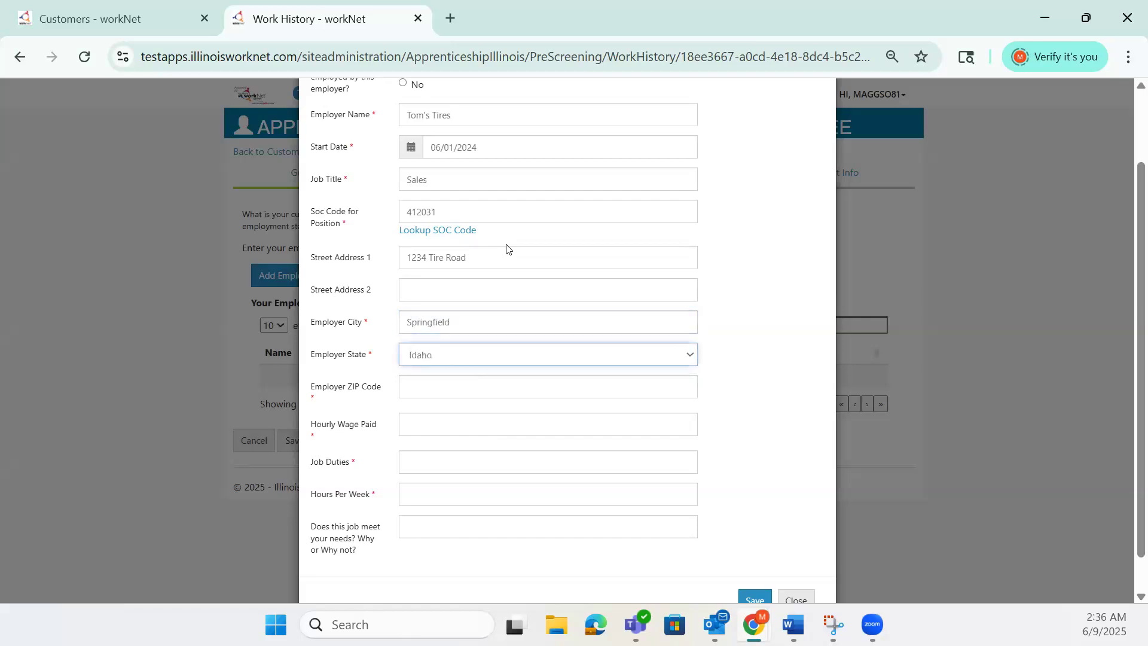
text(il)
key(Tab)
text(62711)
key(Tab)
- Enter hourly wage 10.50, job duties 'Cashier and Sales Floor' and 25 hours per week
scroll(526, 371, down, 1)
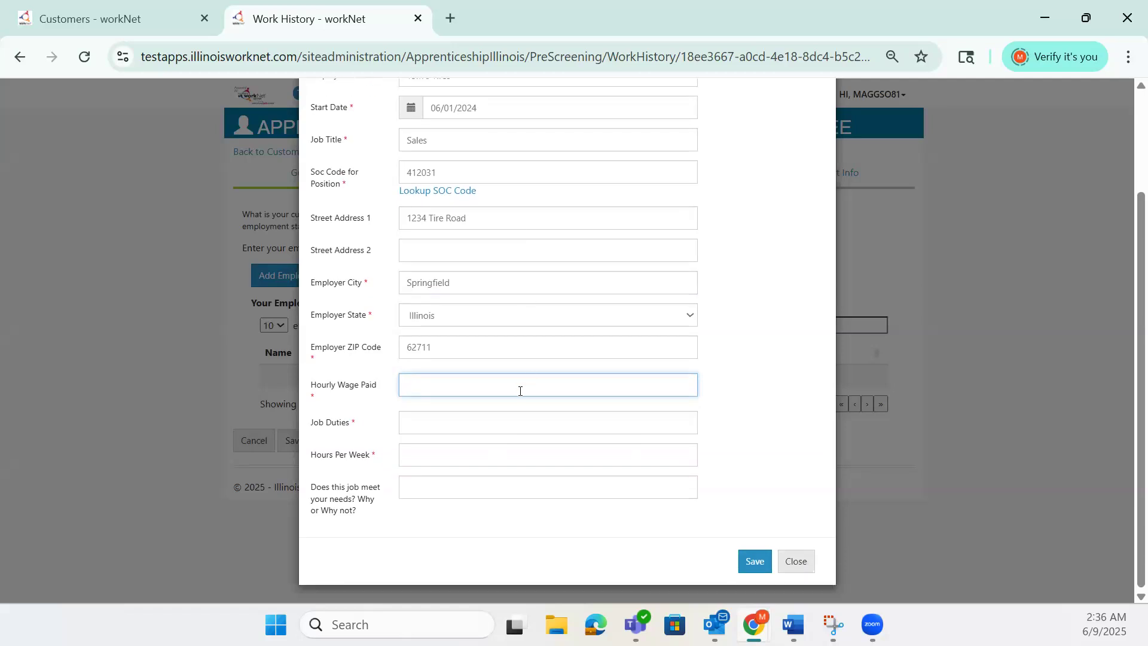
text(10.50)
click(587, 417)
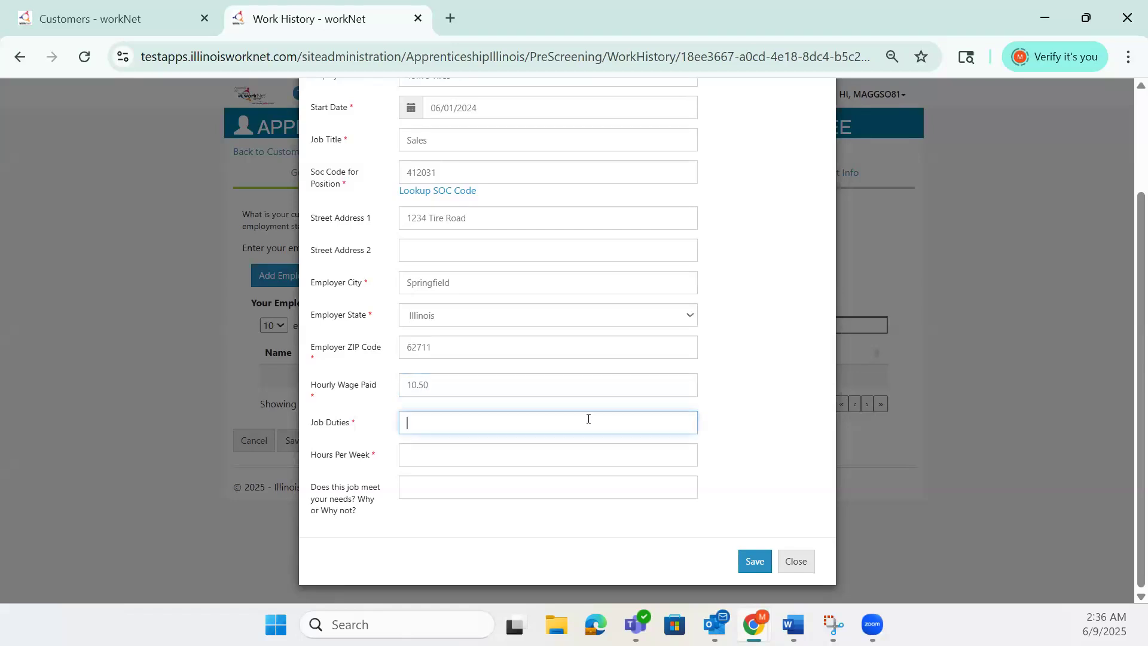
text(Main C)
text(ashier and Sales Floor)
key(Tab)
text(25)
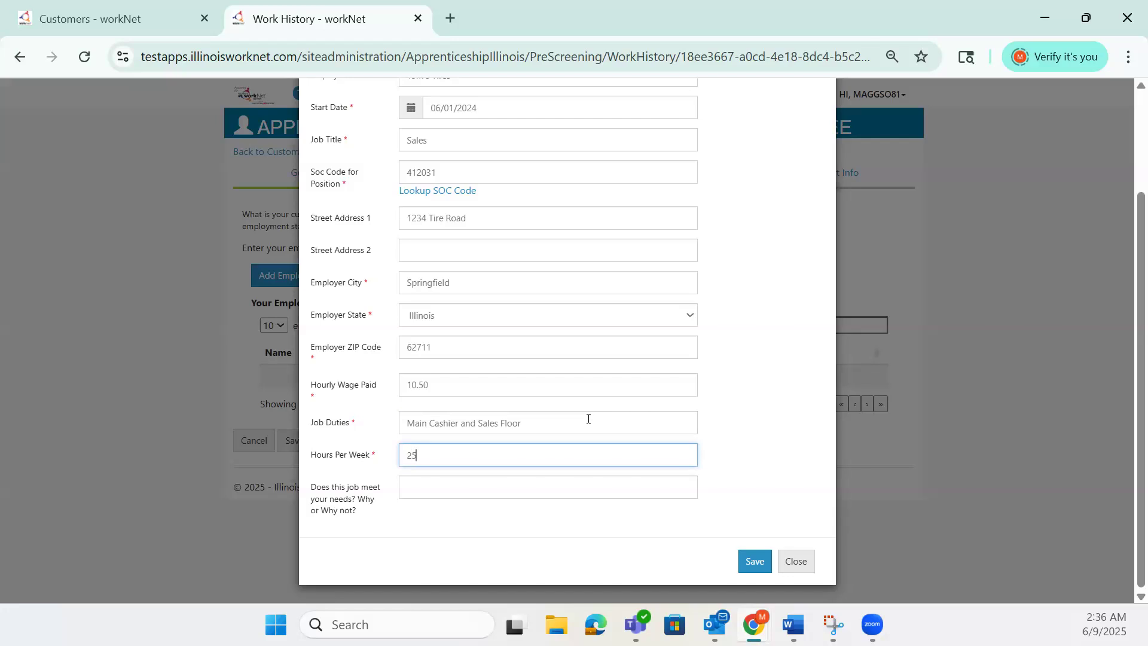
key(Tab)
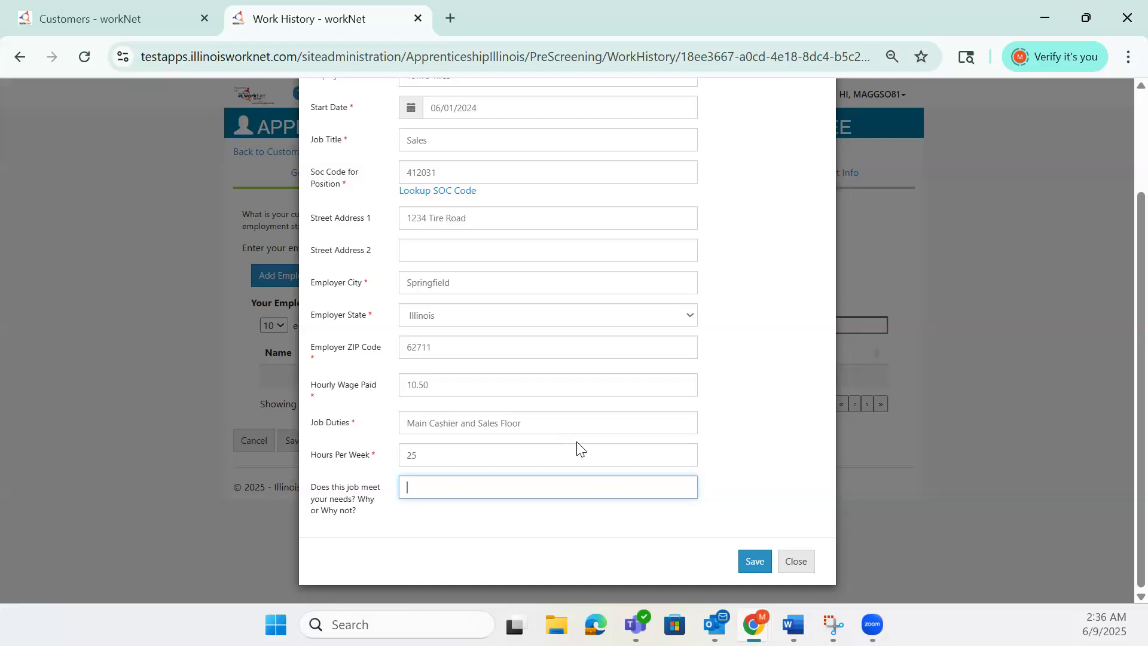
- Save the Tom's Tires employment entry, dismiss the browser's address prompt, and continue
scroll(721, 452, up, 2)
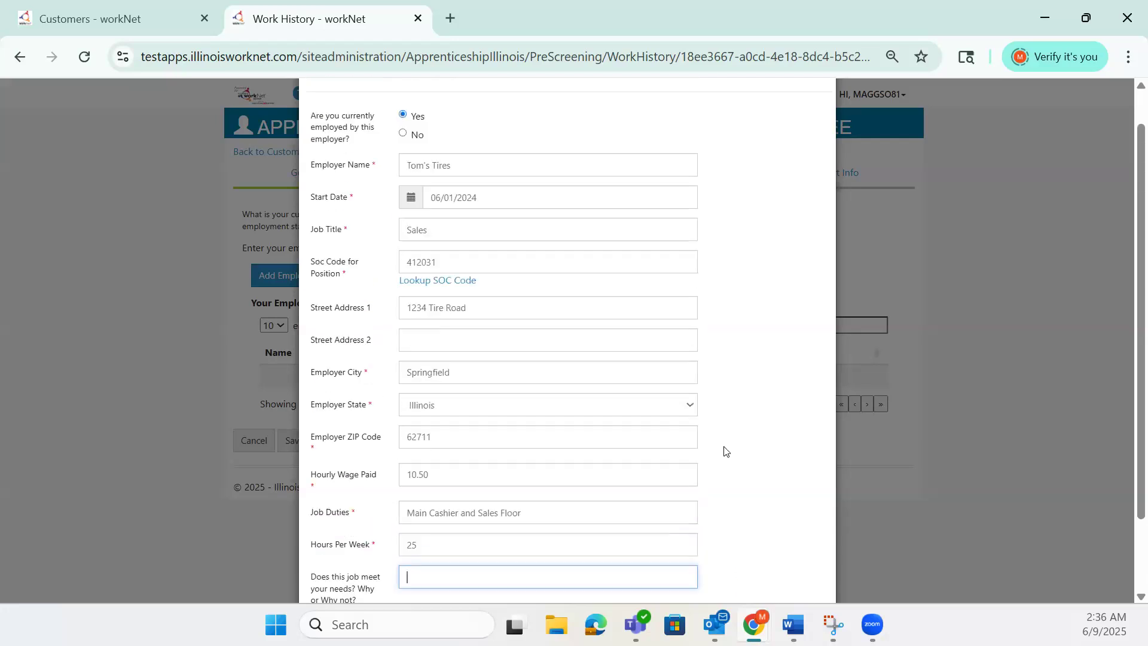
scroll(731, 450, up, 1)
scroll(731, 449, down, 3)
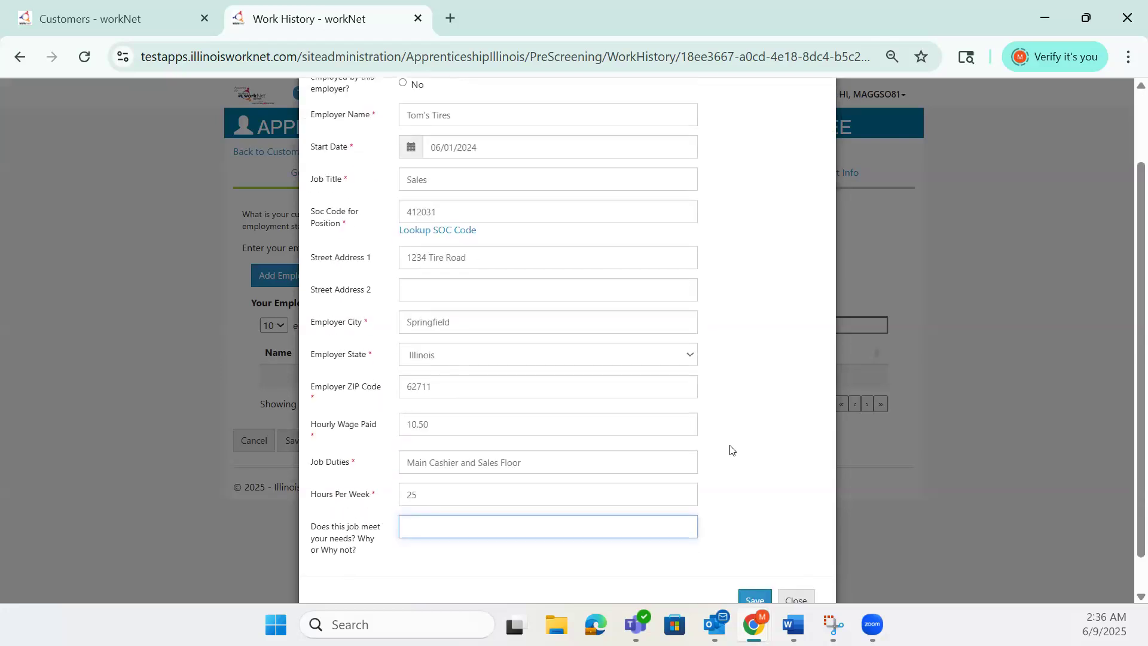
click(755, 560)
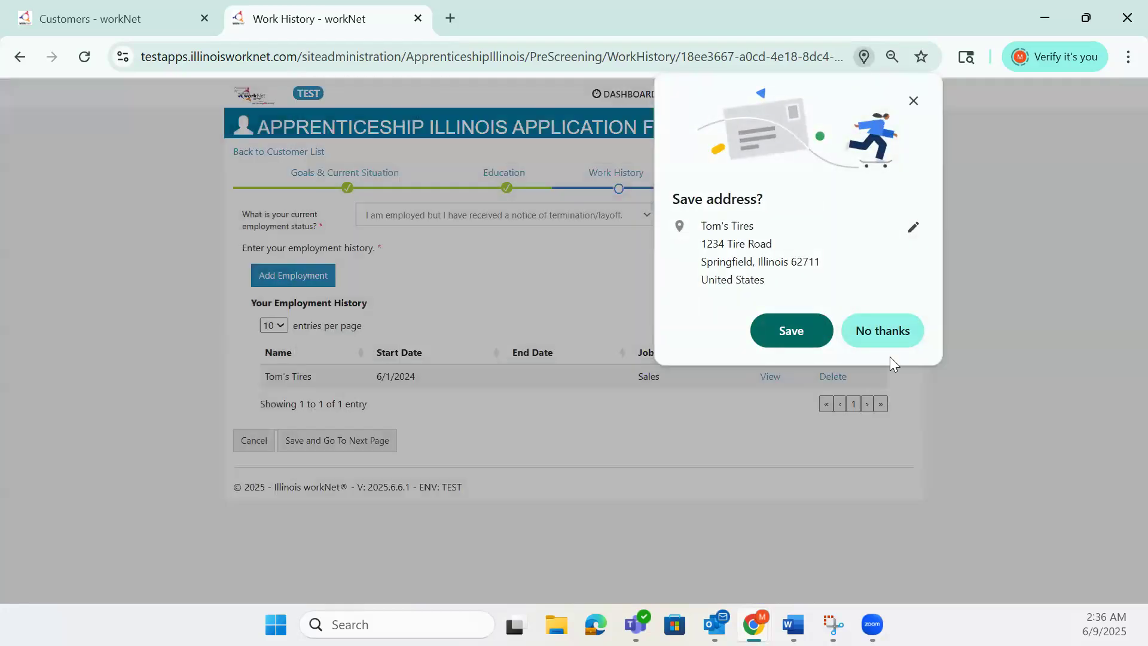
click(885, 339)
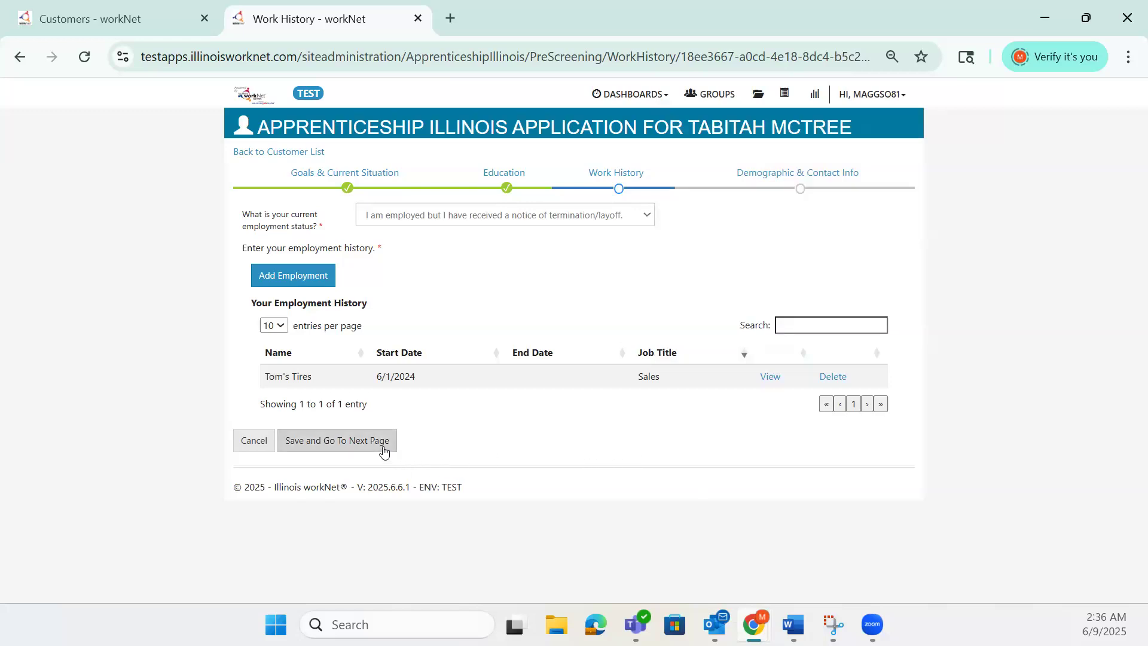
click(383, 444)
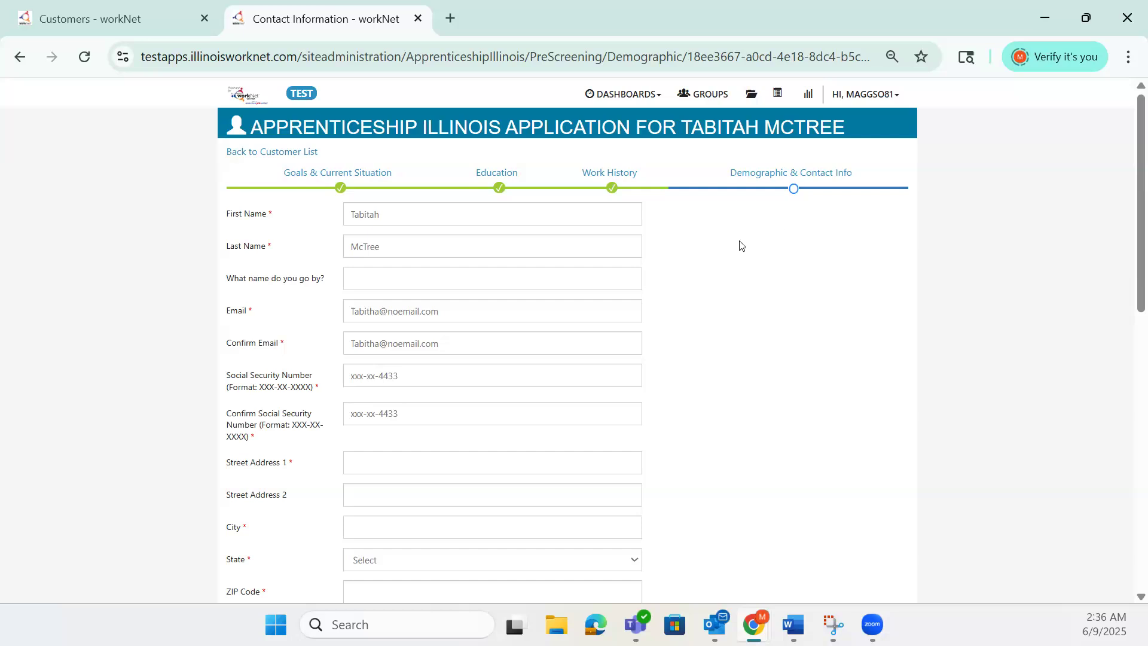
- Correct the spelling of the customer's first name and move through the email fields
click(531, 208)
key(BackSpace)
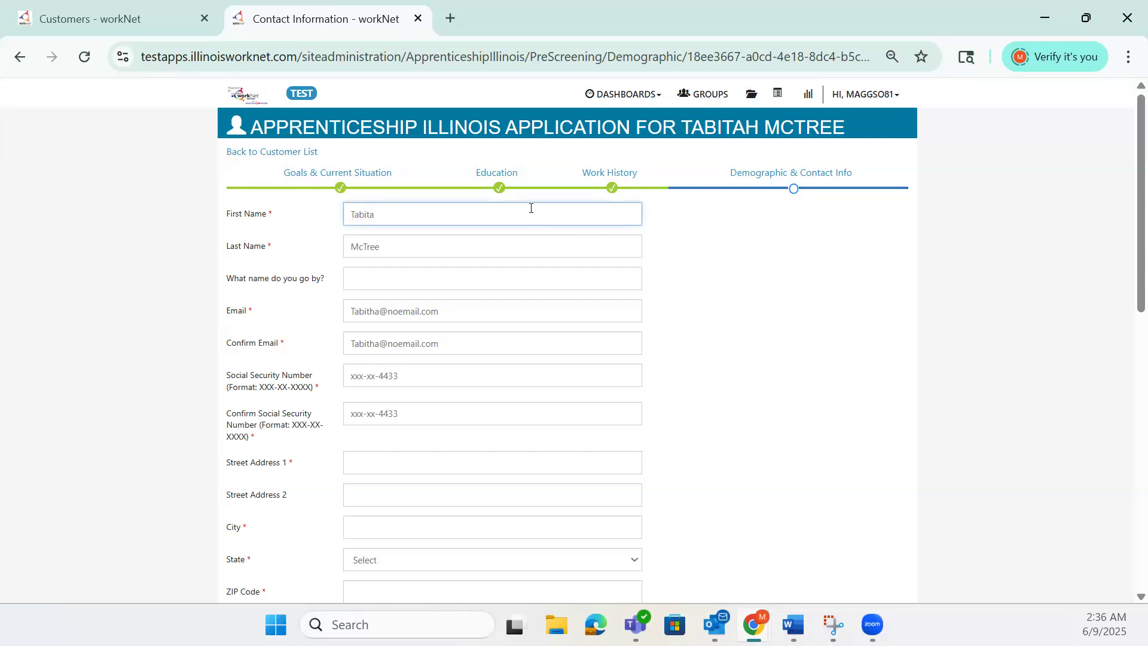
text(ha)
click(495, 277)
scroll(499, 276, down, 1)
click(467, 224)
click(468, 248)
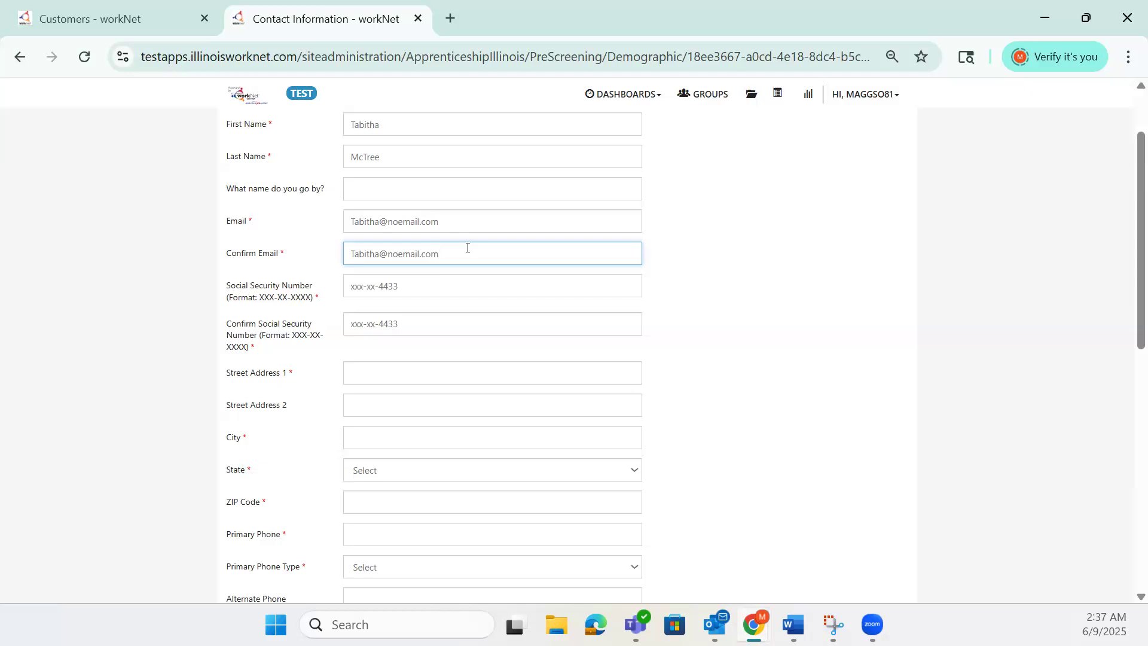
scroll(461, 287, down, 1)
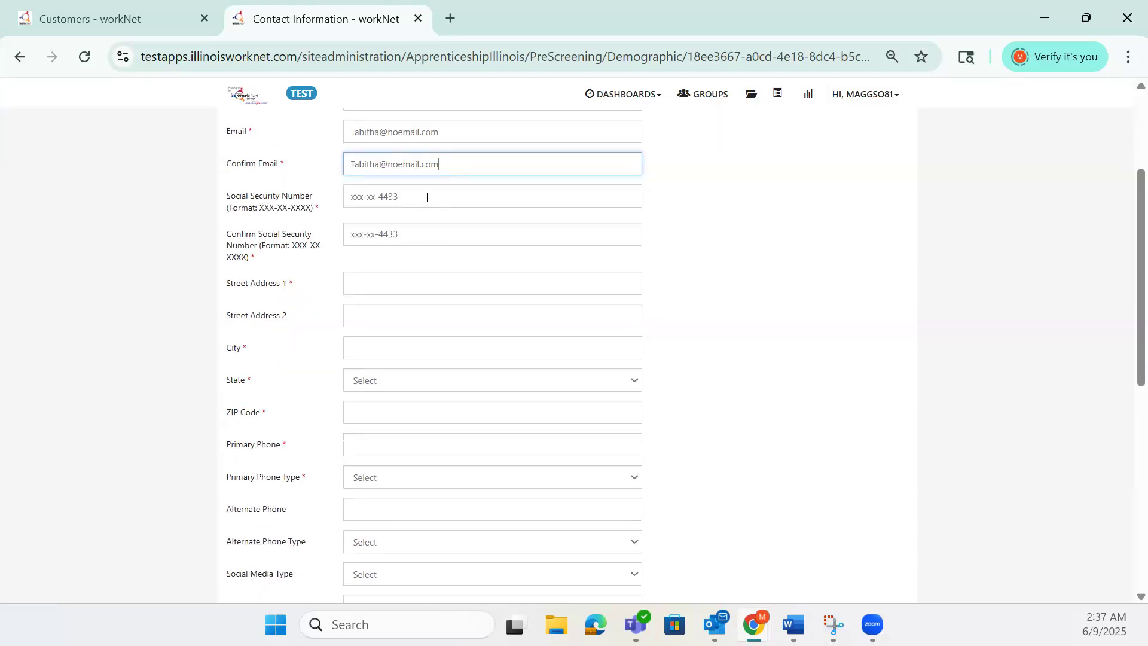
- Fill in the customer's home street address, city, state Illinois and ZIP code
click(442, 281)
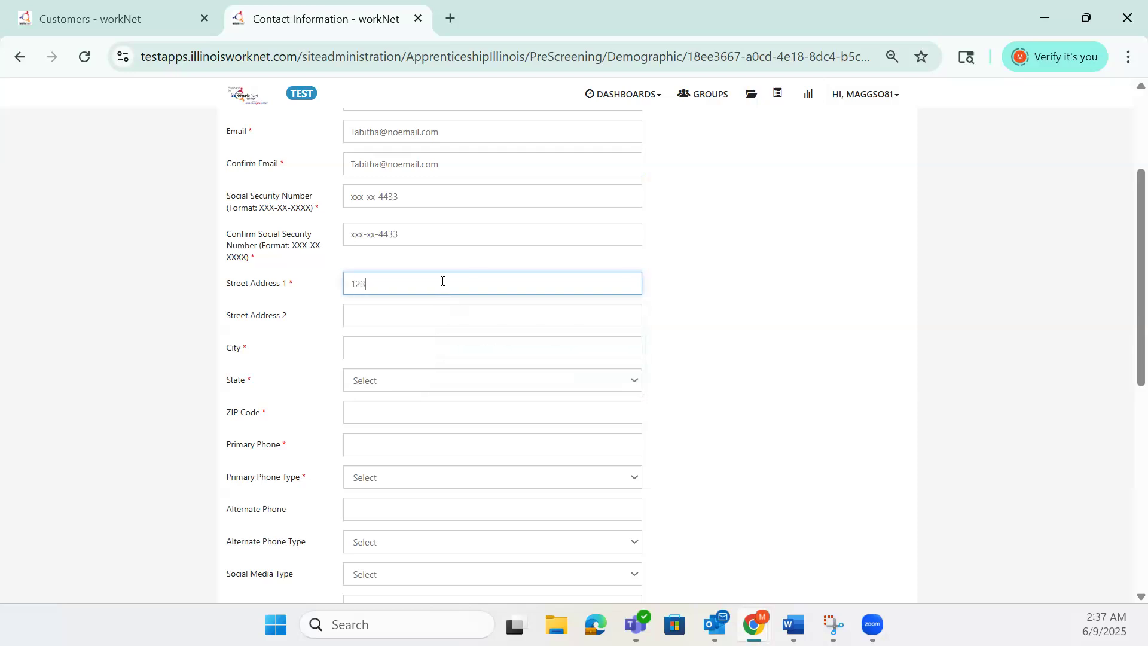
key(Tab)
key(Tab)
text(Springdfi)
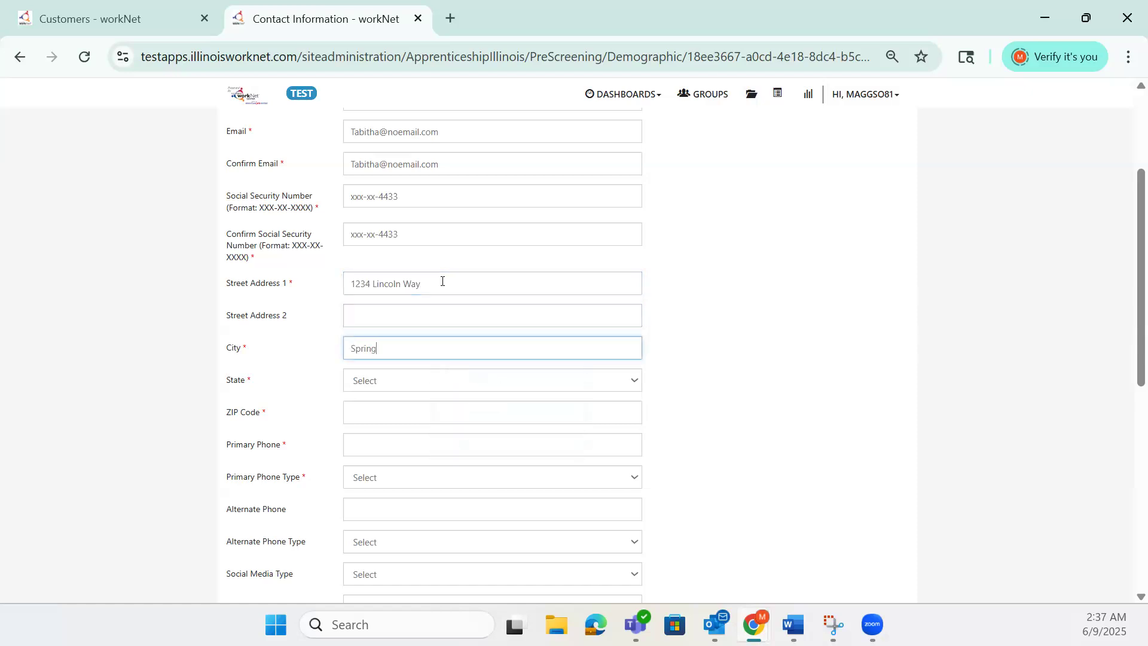
key(BackSpace)
key(BackSpace)
text(field)
key(Tab)
key(i)
key(l)
key(Tab)
text(62711)
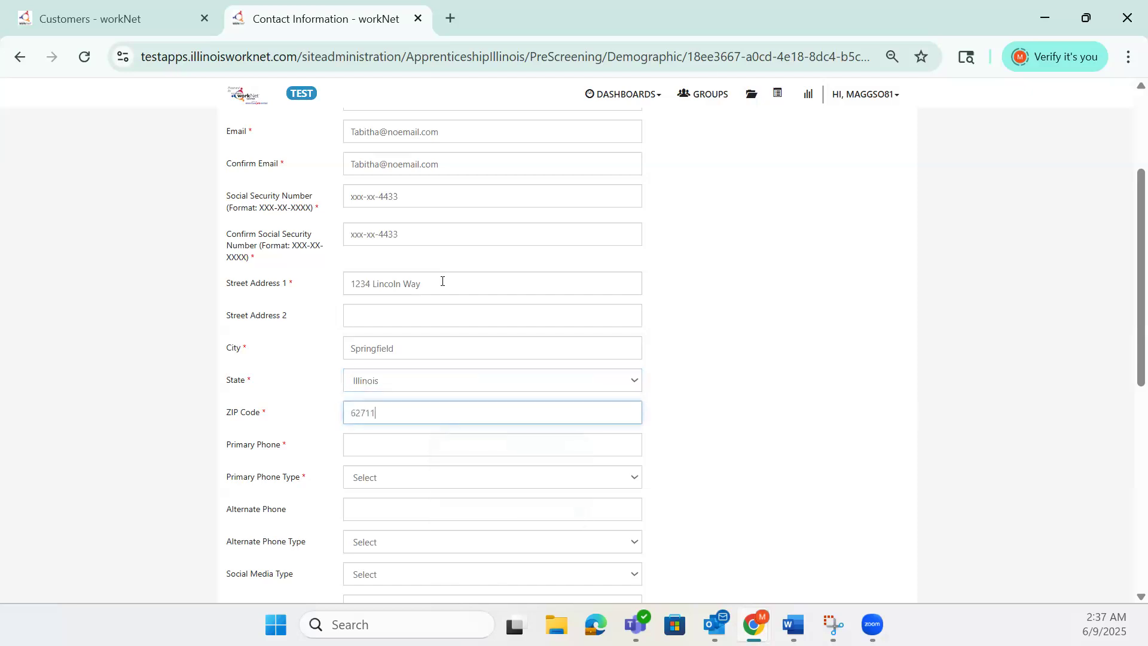
key(Tab)
scroll(481, 303, down, 2)
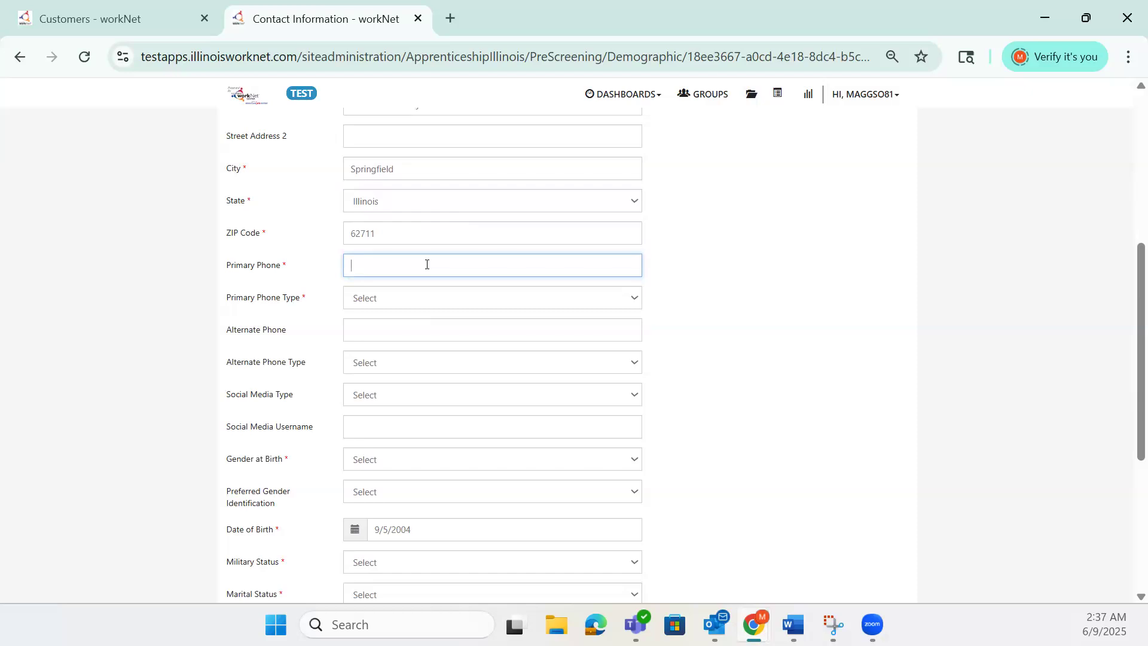
- Enter the customer's primary phone number as Mobile and set gender at birth to Female
click(431, 296)
click(635, 336)
scroll(736, 362, down, 1)
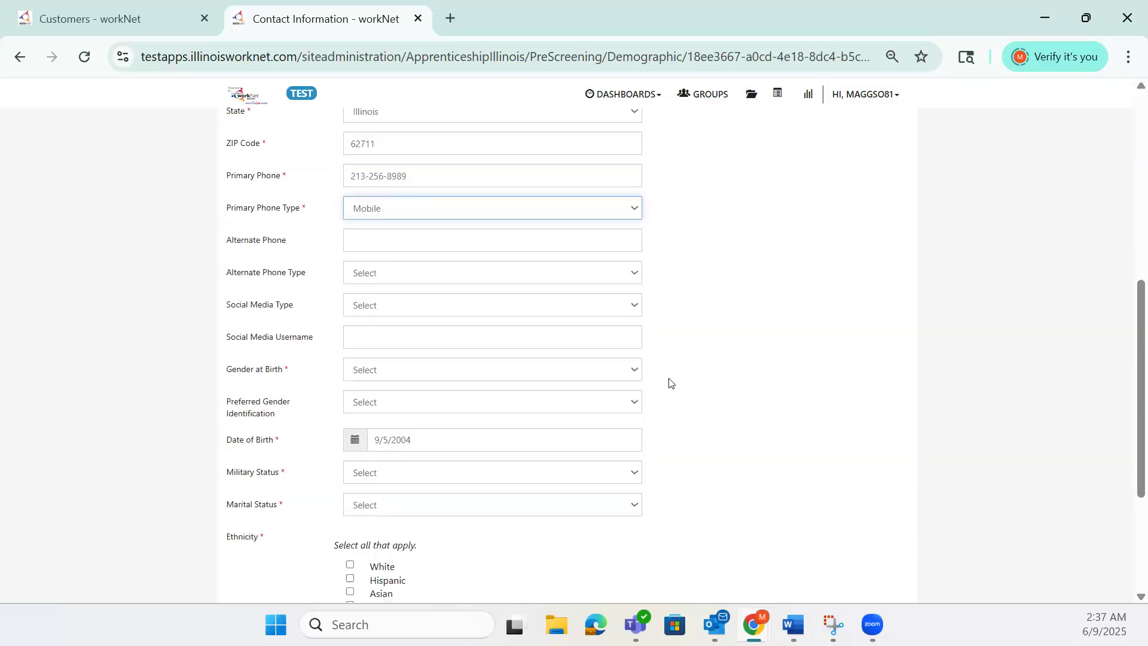
scroll(656, 384, down, 2)
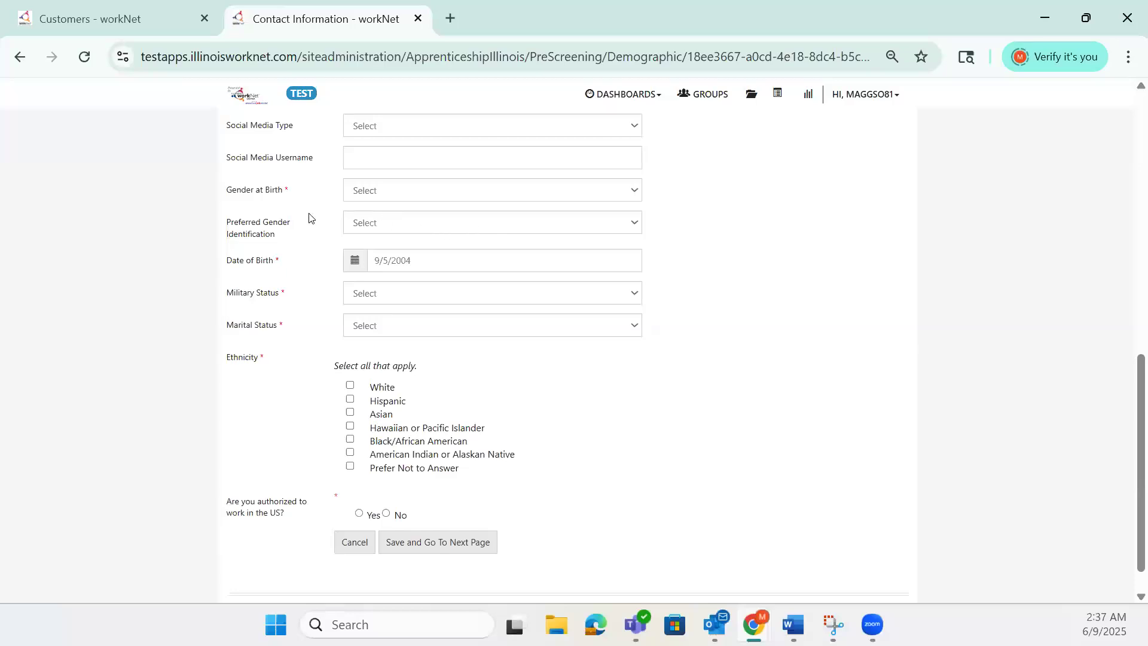
click(402, 193)
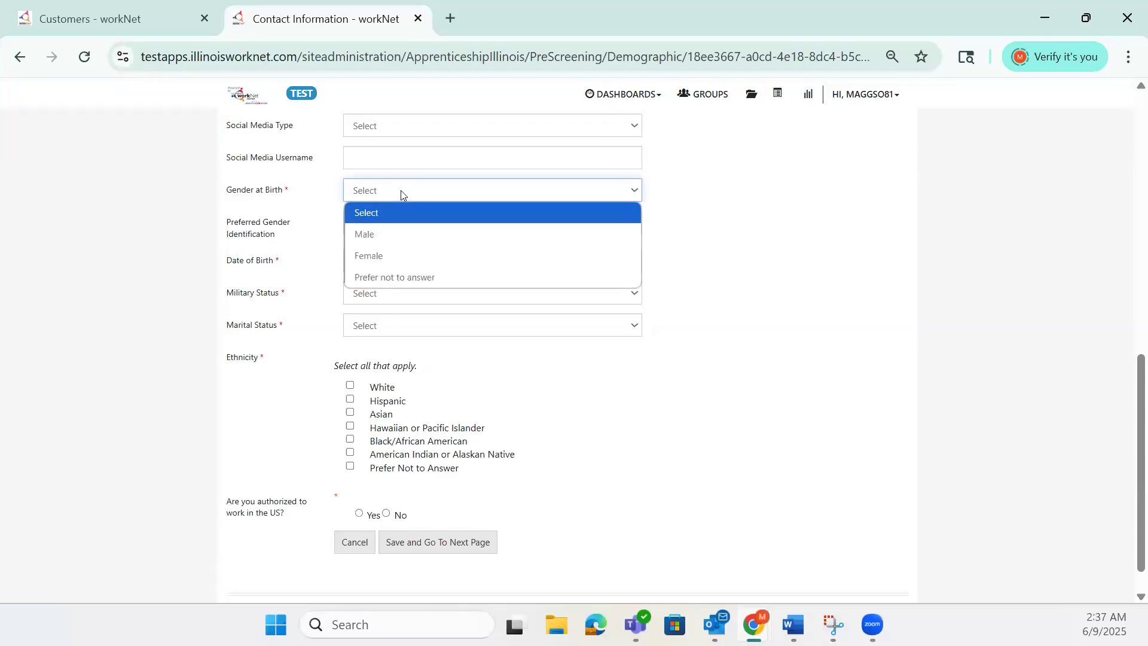
click(409, 250)
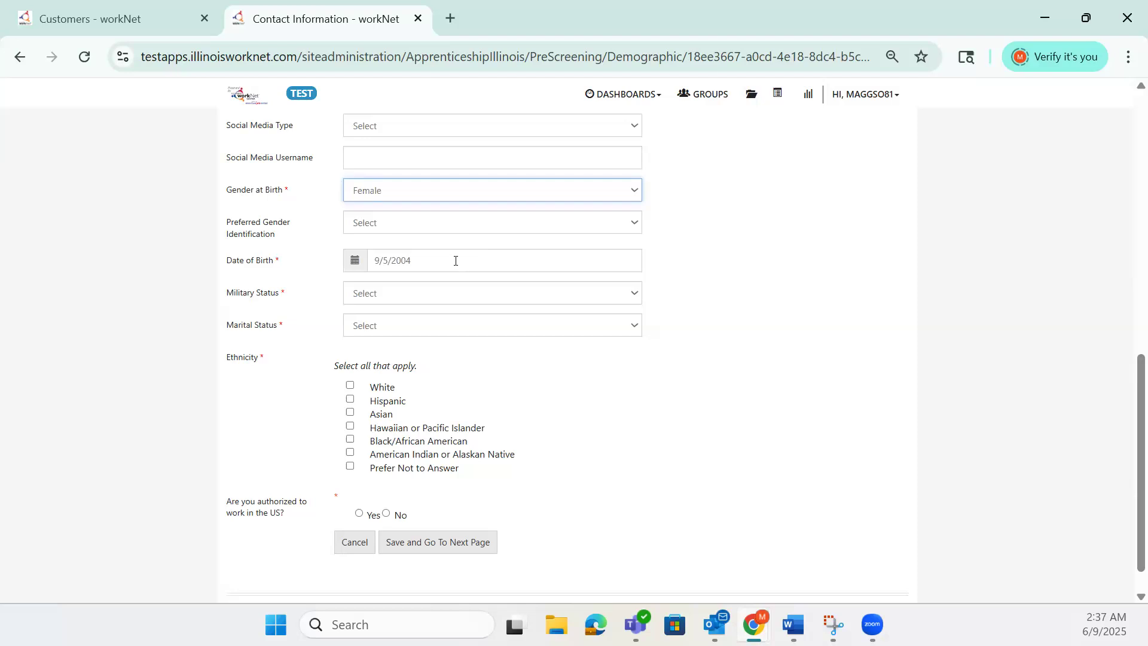
- Set military None, Single, Asian and Hawaiian/Pacific Islander, work-authorized Yes, then save
click(449, 292)
click(447, 334)
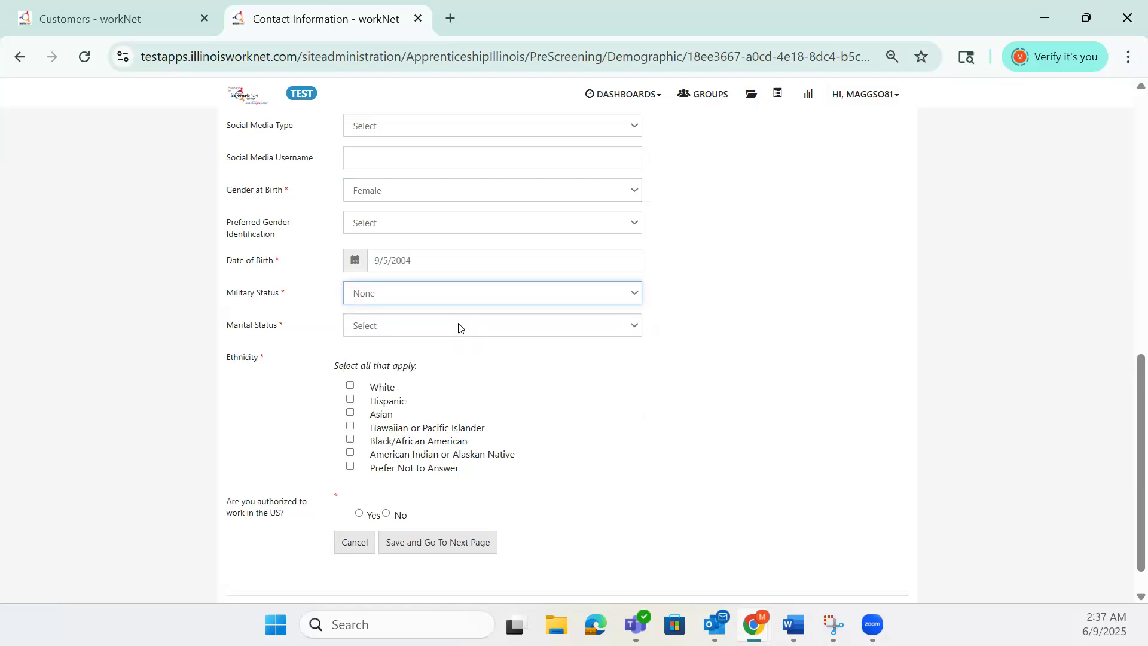
click(459, 327)
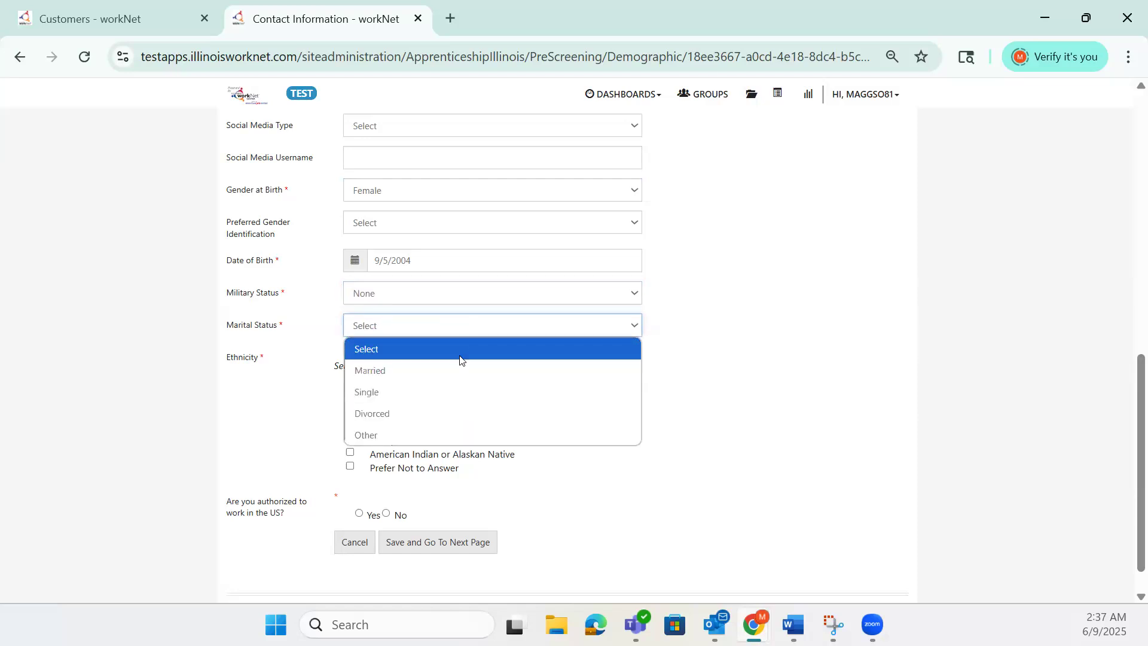
click(457, 390)
scroll(455, 407, down, 1)
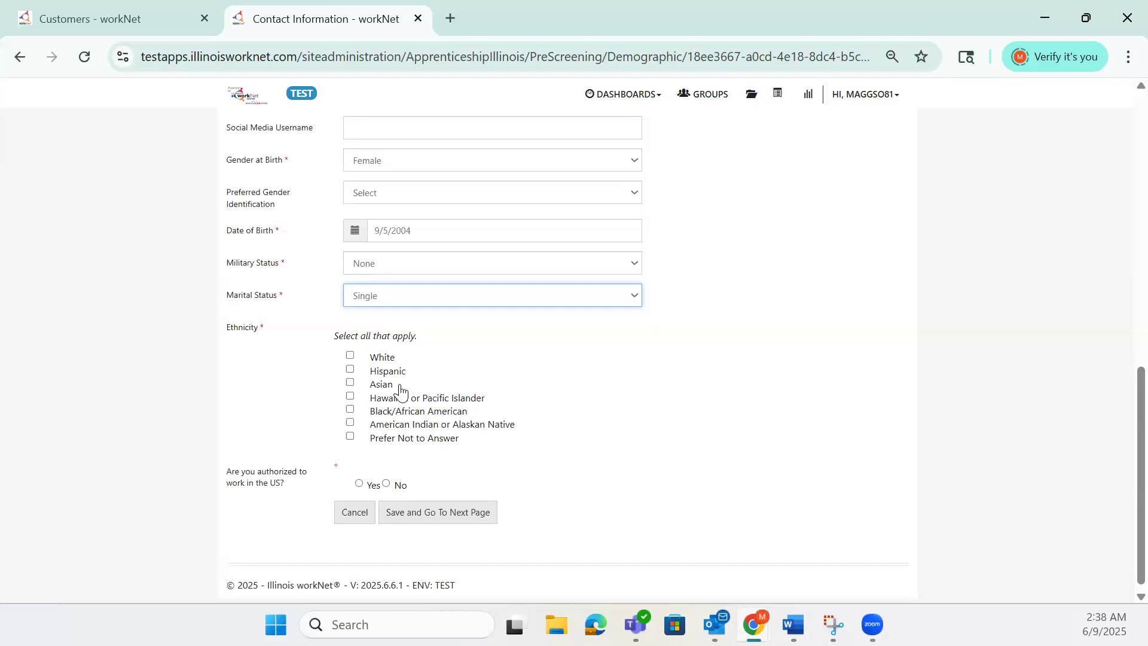
click(351, 376)
click(351, 390)
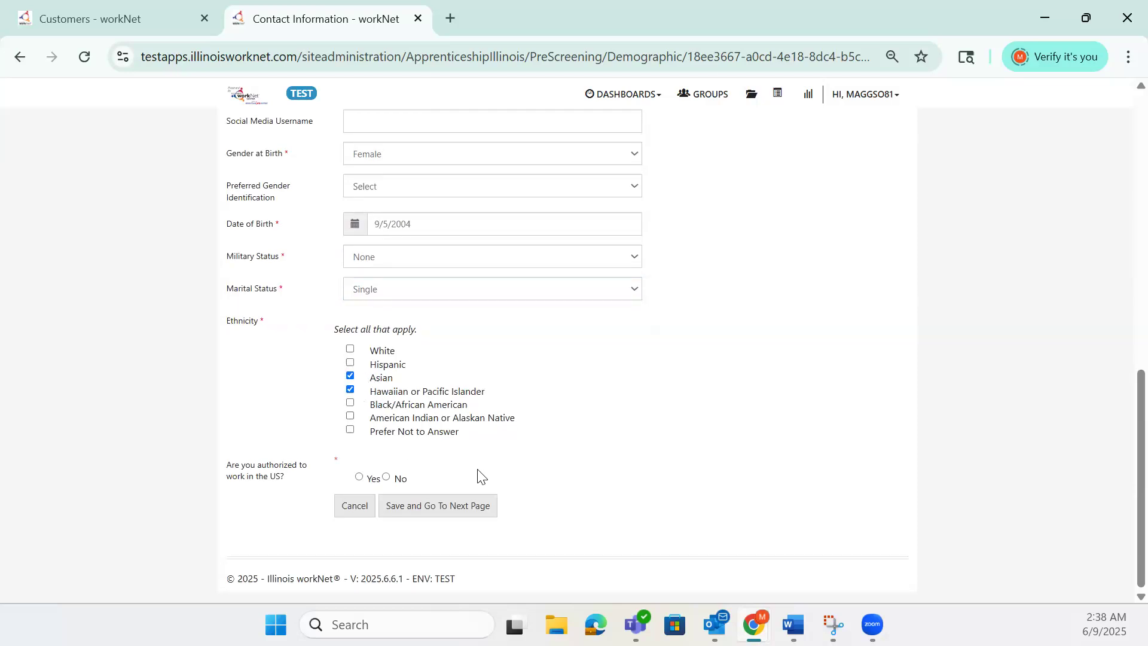
click(360, 478)
click(436, 505)
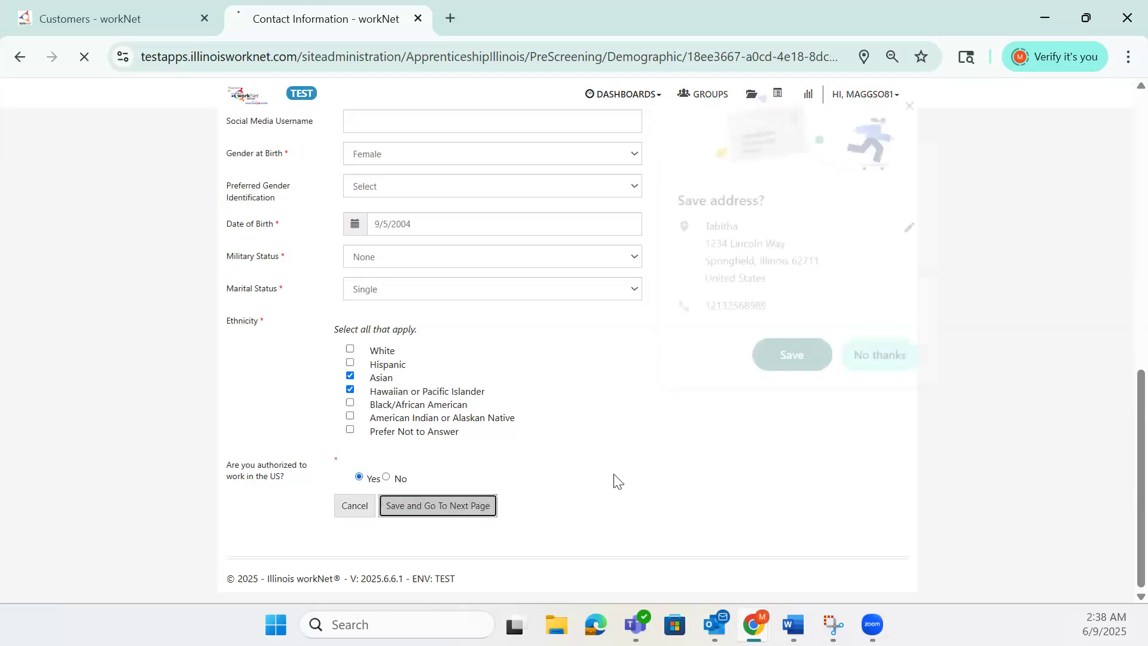
- Decline the browser's save-address prompt, review the application preview, and submit it
click(878, 366)
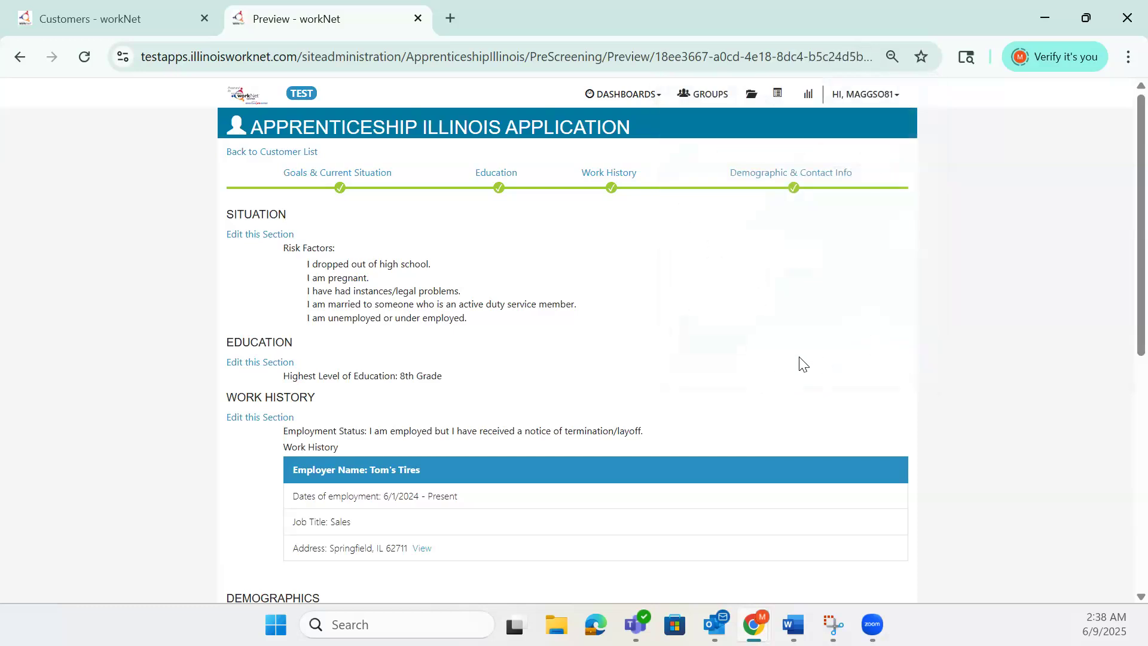
scroll(780, 366, down, 1)
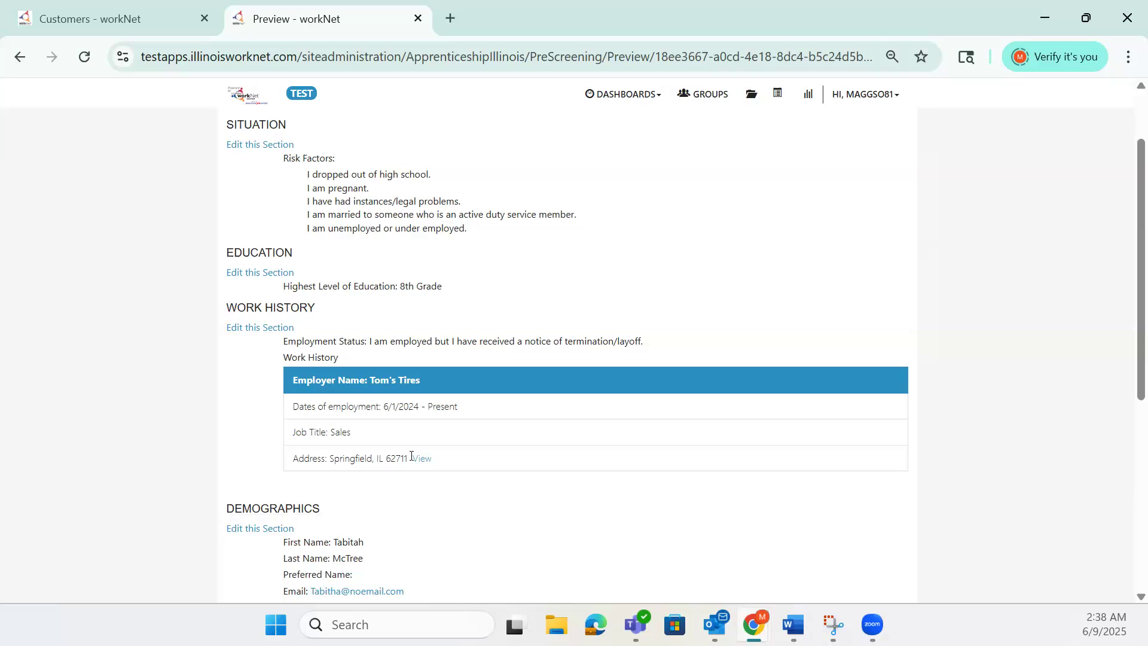
scroll(430, 457, down, 5)
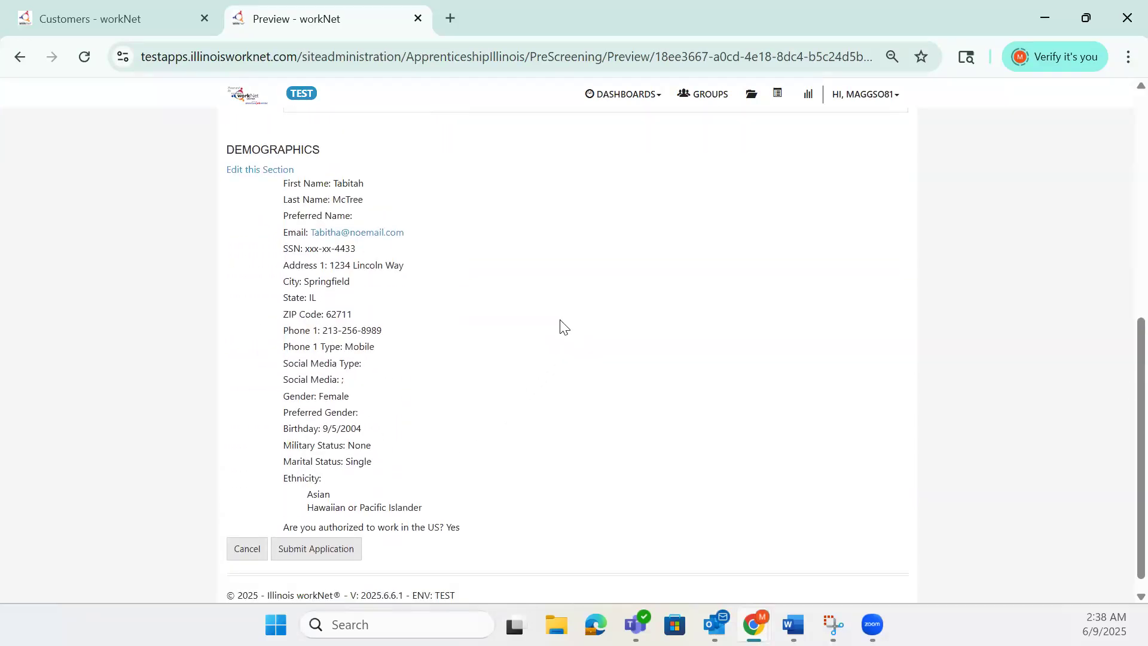
click(352, 558)
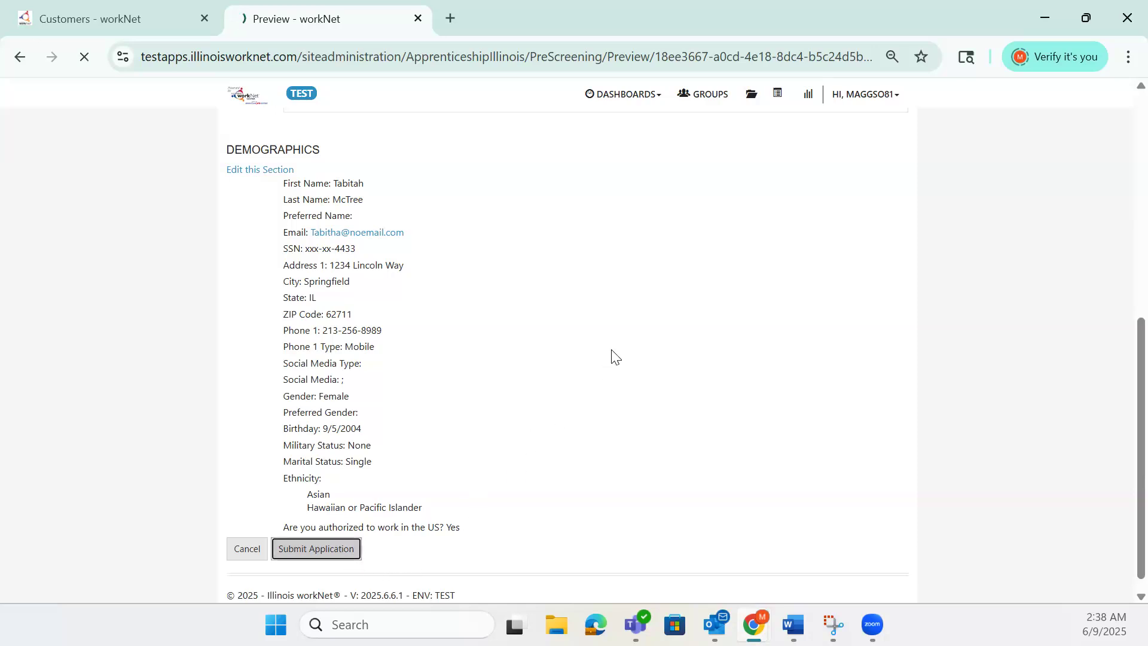